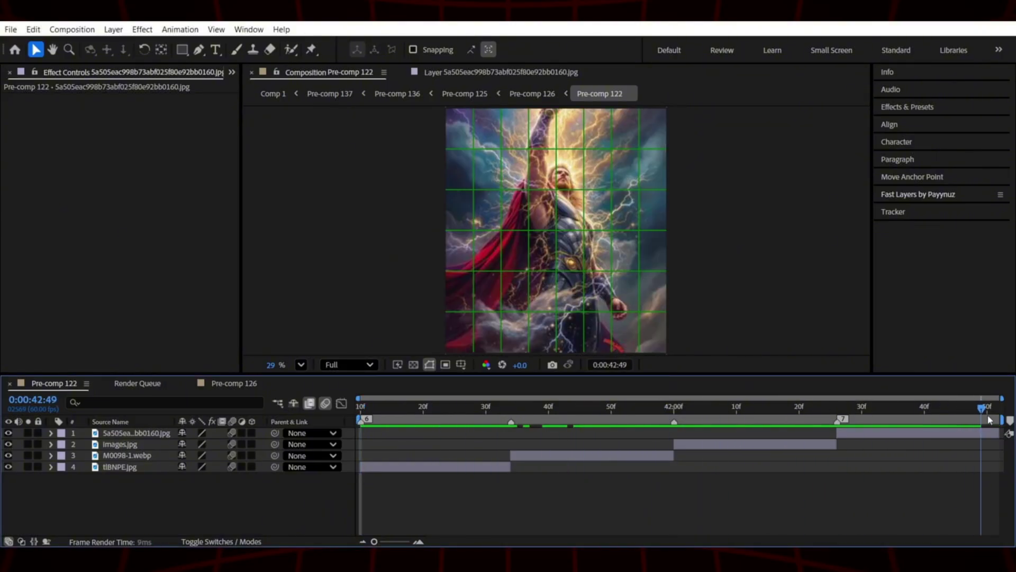
# Step: Extend the M0098-1.webp layer's start a few frames earlier
pyautogui.press('space')
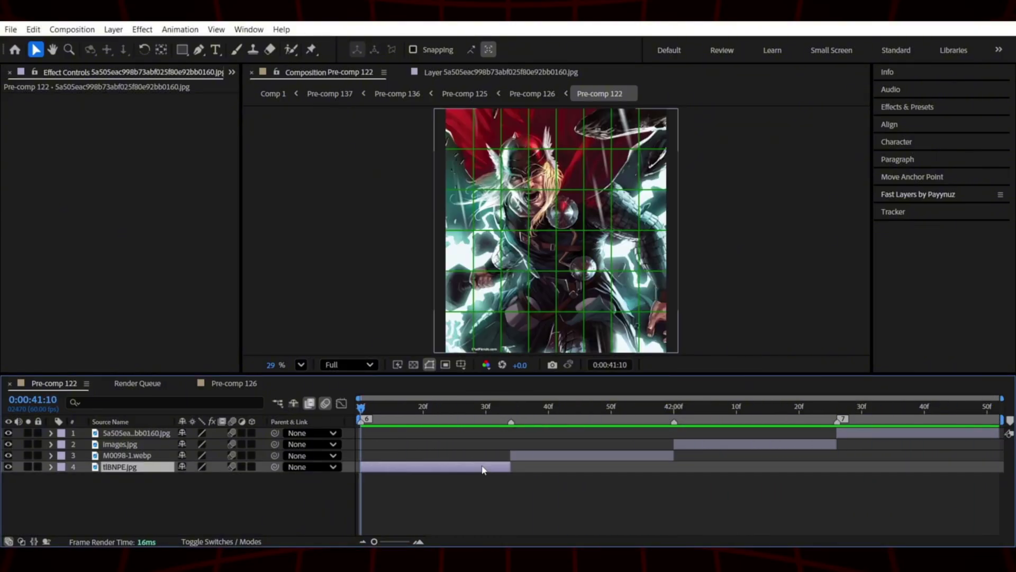
pyautogui.click(533, 457)
pyautogui.press('i')
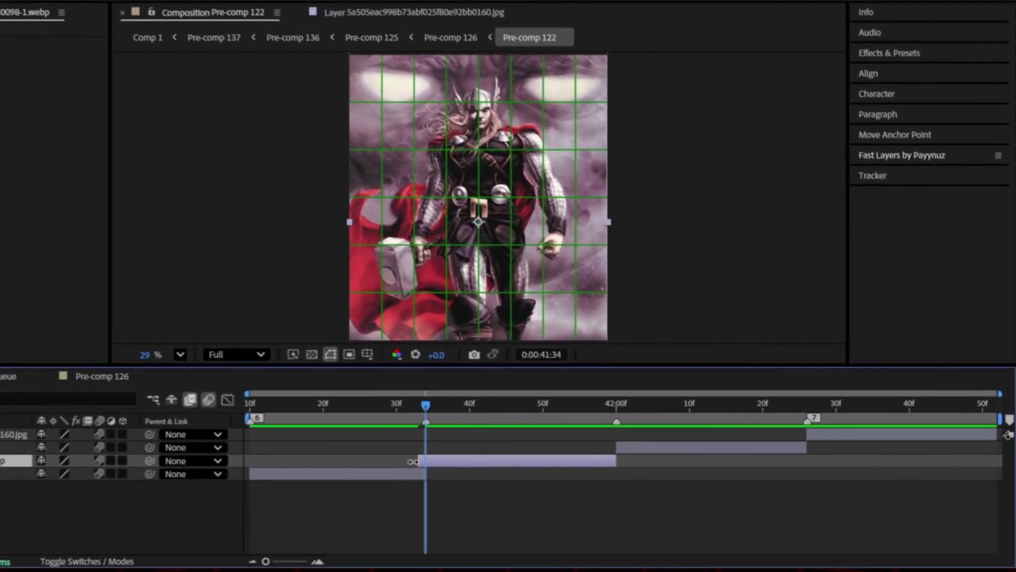
pyautogui.moveTo(412, 461); pyautogui.dragTo(401, 463)
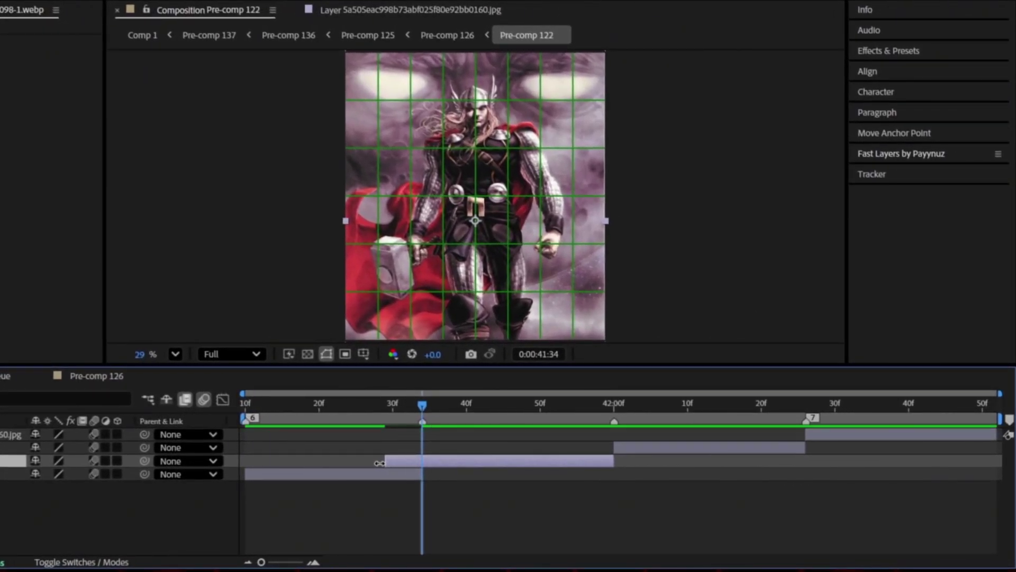
# Step: Extend the images.jpg and top lightning layers' starts a few frames earlier
pyautogui.click(707, 451)
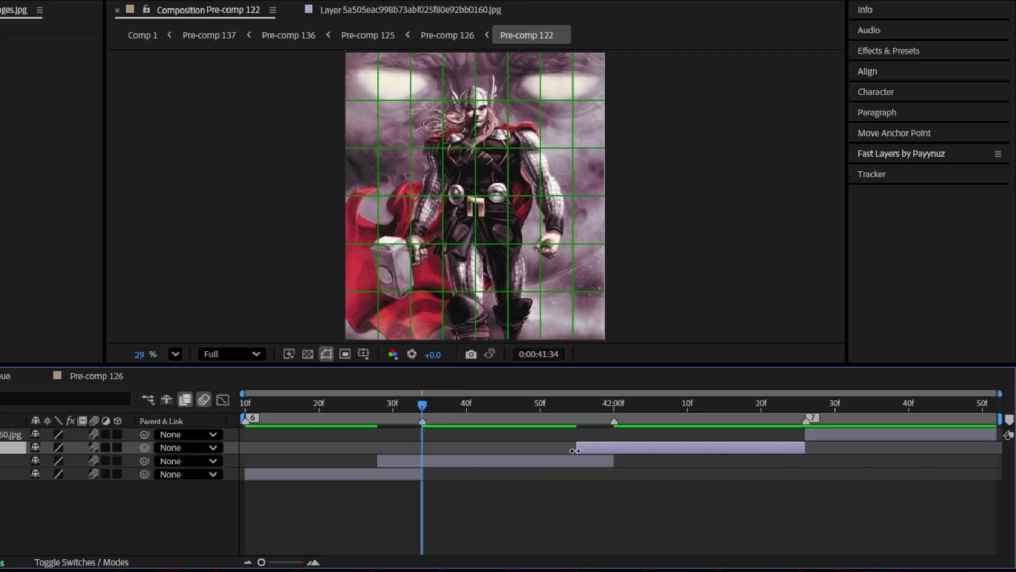
pyautogui.click(818, 434)
pyautogui.press('i')
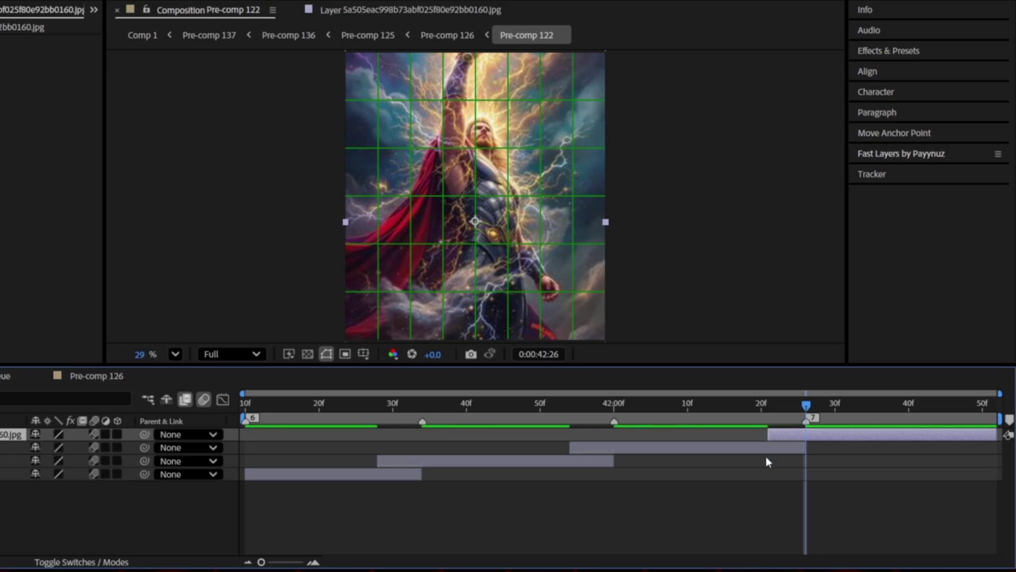
pyautogui.press('pageup')
pyautogui.press('pageup')
pyautogui.press('pageup')
pyautogui.press('pageup')
pyautogui.press('pageup')
pyautogui.press('pageup')
pyautogui.moveTo(764, 436); pyautogui.dragTo(762, 435)
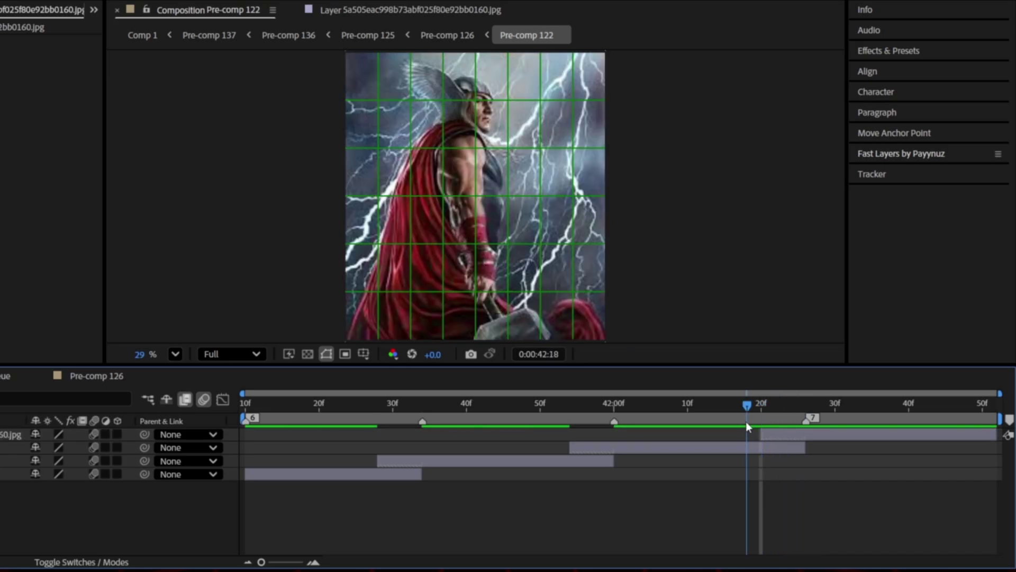
pyautogui.click(319, 404)
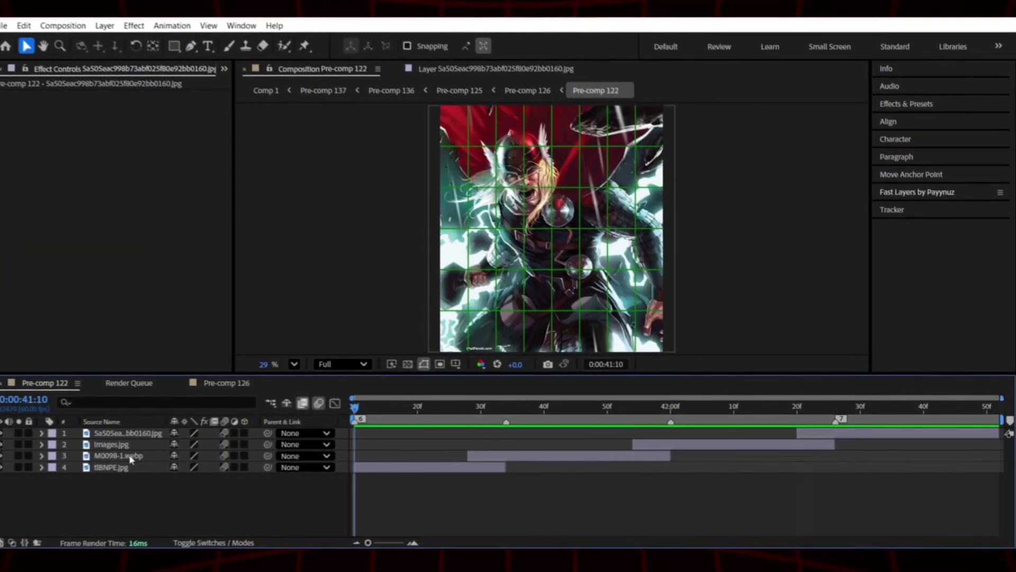
pyautogui.moveTo(378, 446); pyautogui.dragTo(123, 485)
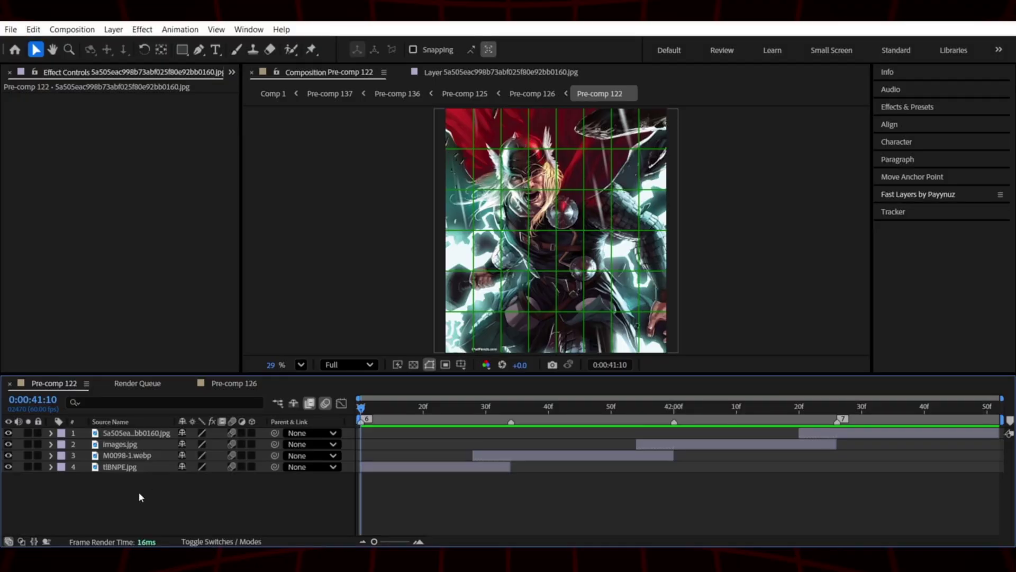
# Step: Pre-compose each of the four Thor image layers individually
pyautogui.hotkey('ctrl', 'a')
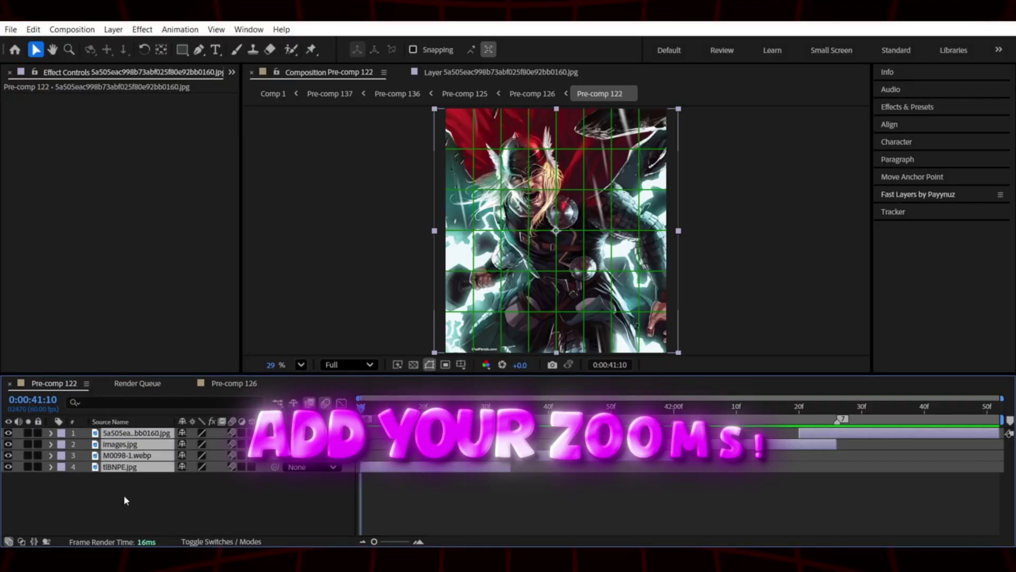
pyautogui.click(119, 466)
pyautogui.hotkey('ctrl', 'shift', 'c')
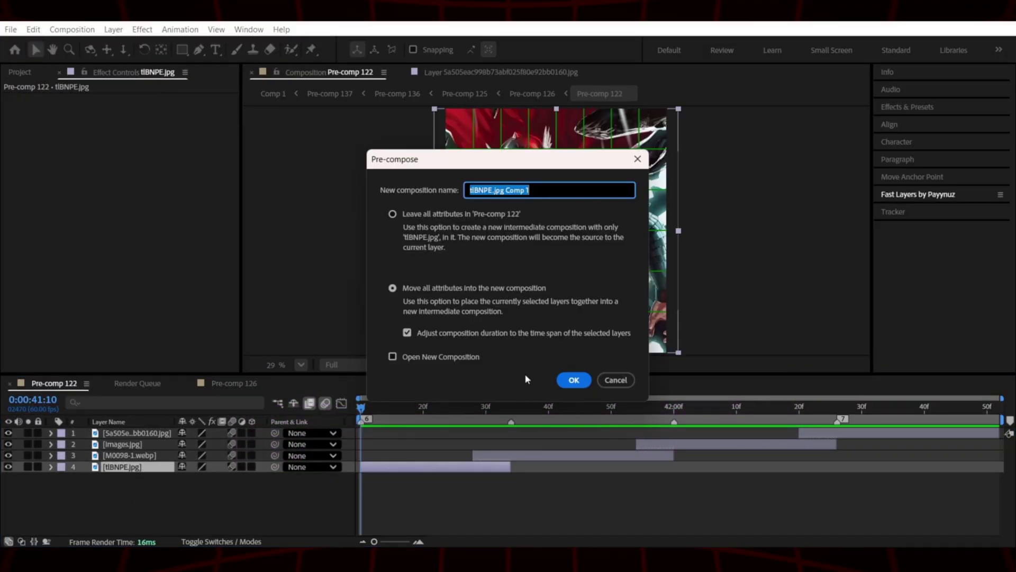
pyautogui.press('Return')
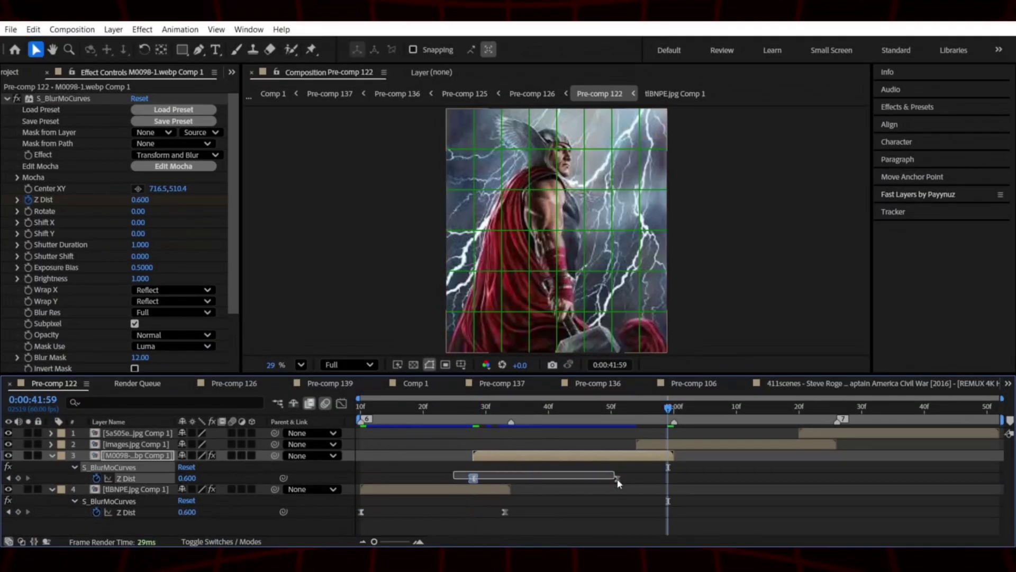
# Step: Paste the S_BlurMoCurves Z Dist zoom keyframes onto the images.jpg and top precomps
pyautogui.click(652, 445)
pyautogui.press('o')
pyautogui.press('u')
pyautogui.moveTo(618, 461); pyautogui.dragTo(775, 470)
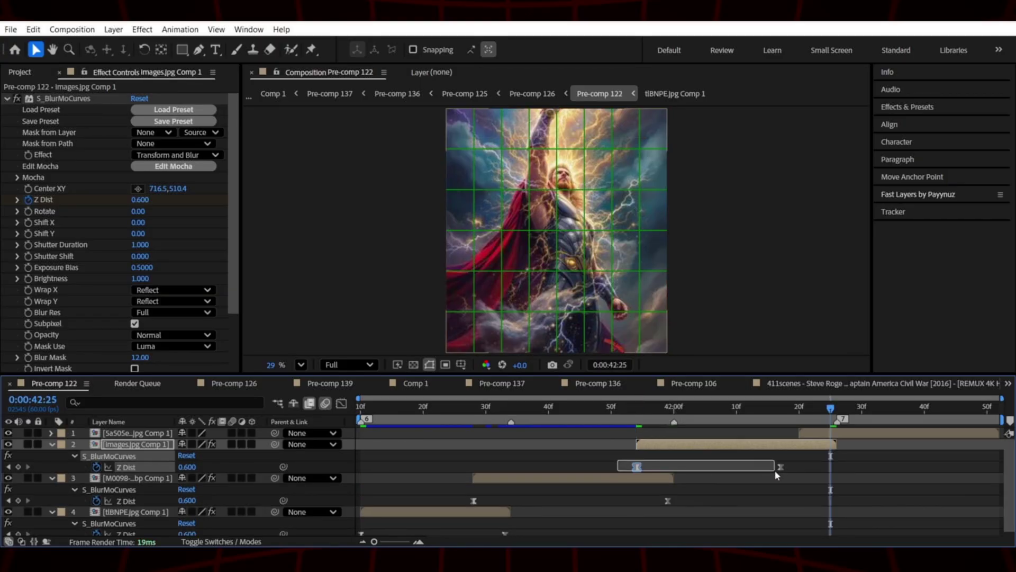
pyautogui.click(820, 435)
pyautogui.press('o')
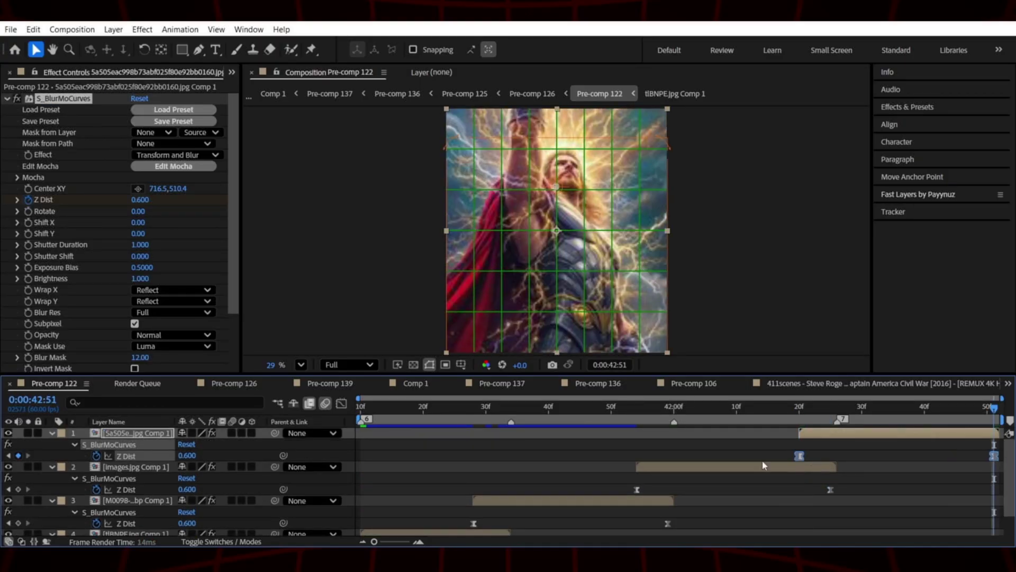
pyautogui.hotkey('ctrl', 'a')
pyautogui.press('u')
pyautogui.press('space')
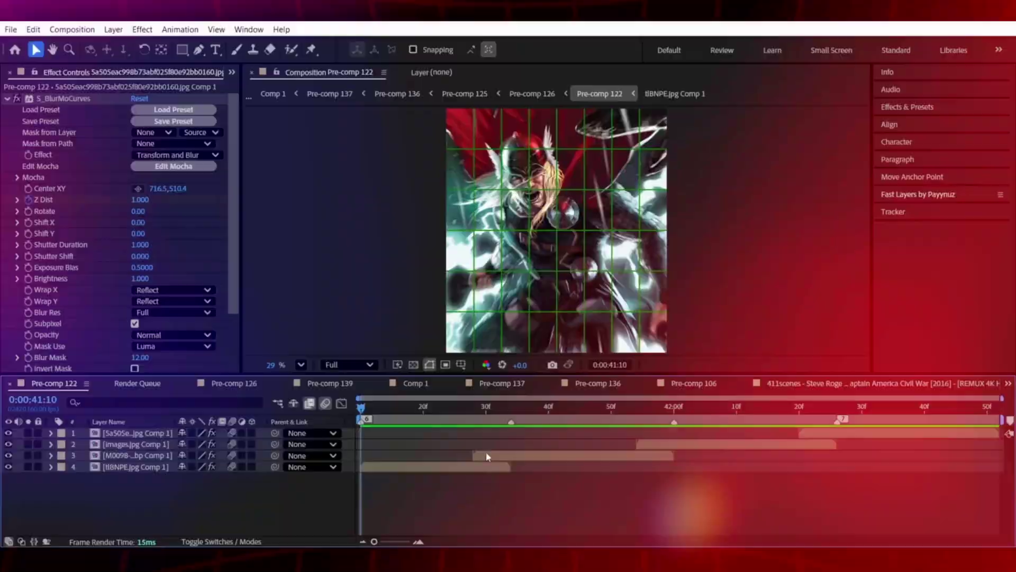
# Step: Keyframe M0098-1.webp Comp 1's opacity to start at 0% at its in-point
pyautogui.click(487, 457)
pyautogui.press('i')
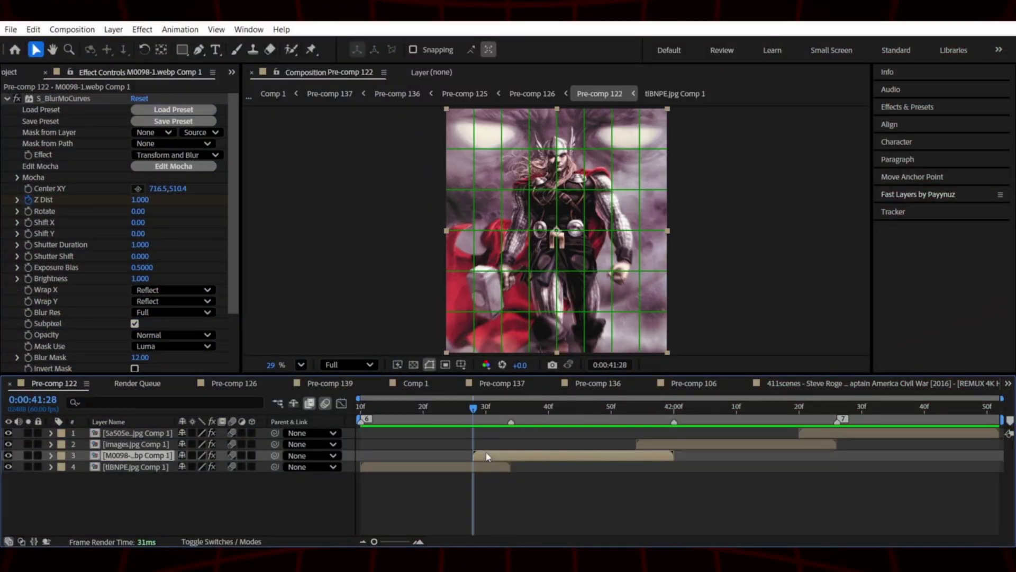
pyautogui.press('t')
pyautogui.hotkey('alt', 'shift', 't')
pyautogui.press('pagedown')
pyautogui.press('pagedown')
pyautogui.press('pagedown')
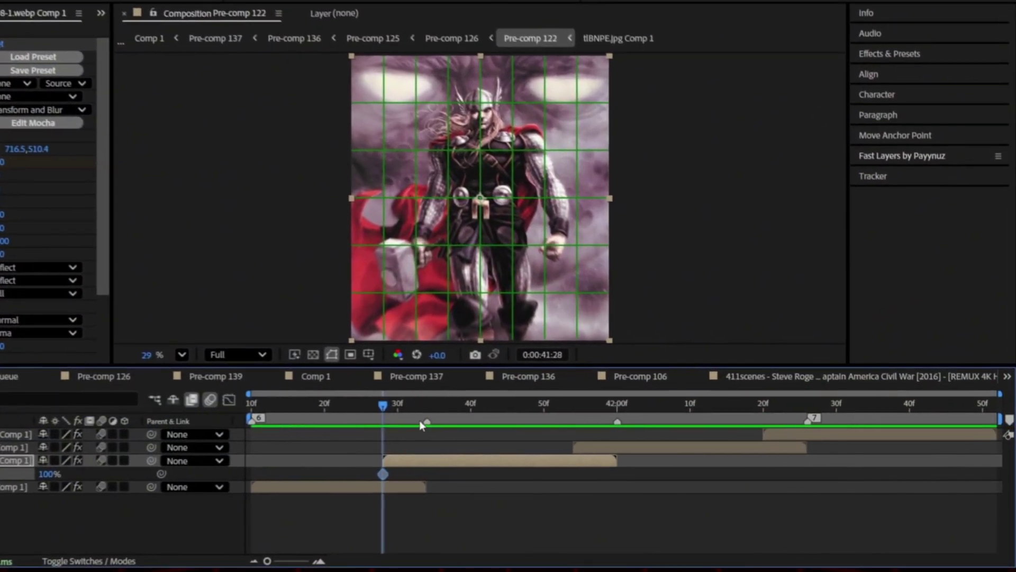
pyautogui.rightClick(422, 421)
pyautogui.click(476, 469)
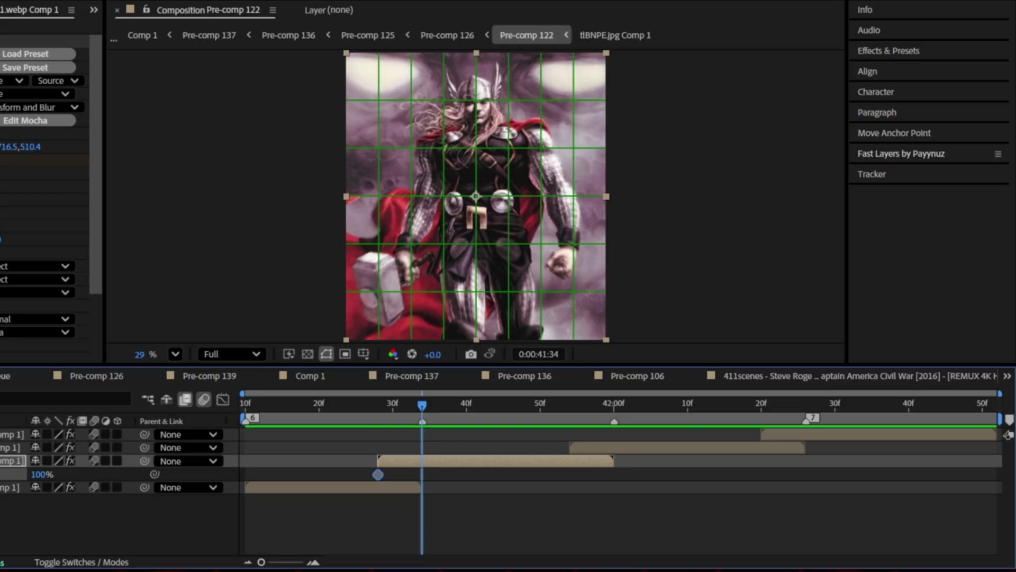
pyautogui.press('i')
pyautogui.write('0')
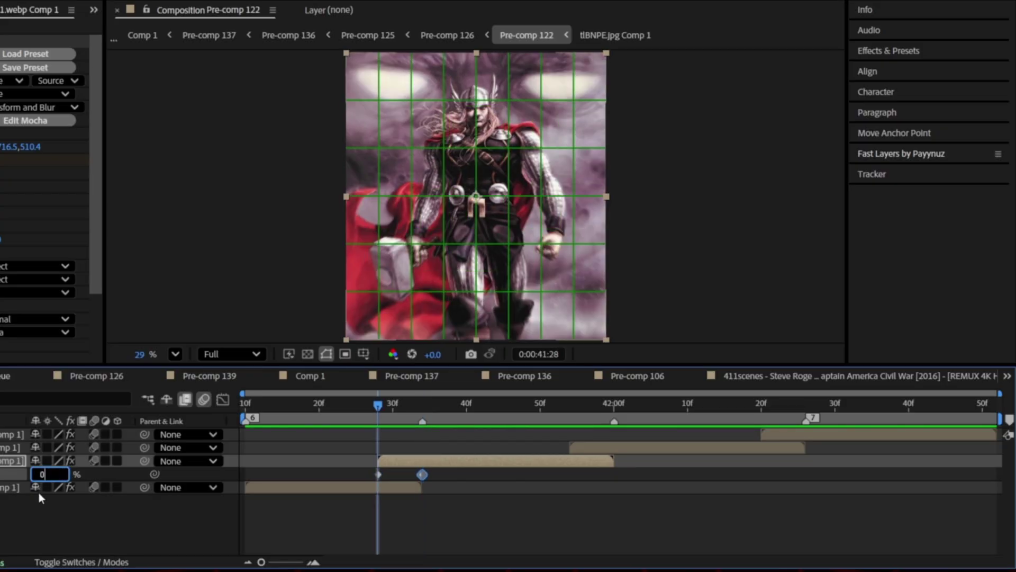
pyautogui.press('Return')
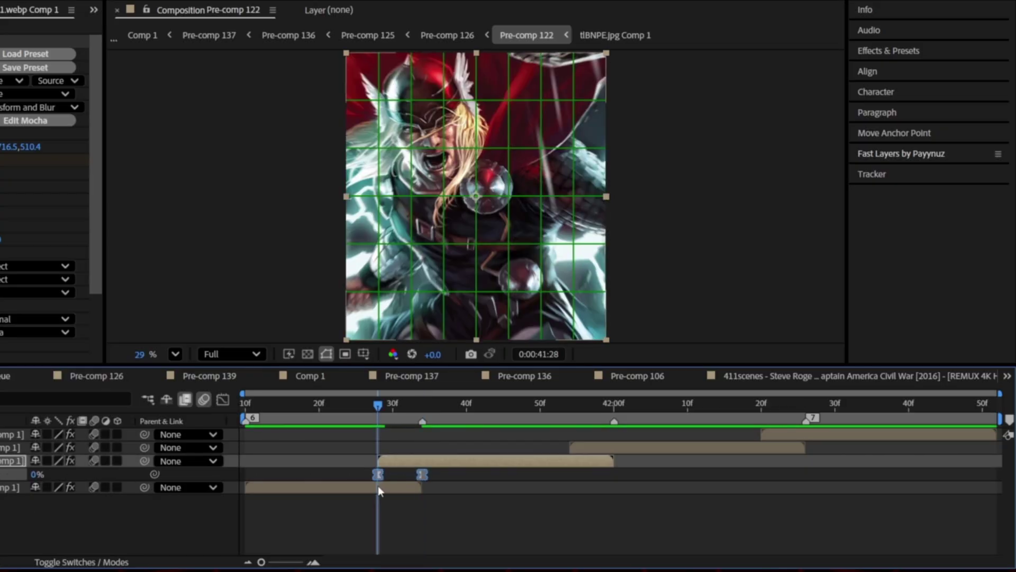
# Step: Add bottom-layer opacity keyframes five frames apart and preview the fade
pyautogui.click(377, 485)
pyautogui.press('t')
pyautogui.hotkey('alt', 'shift', 't')
pyautogui.press('pagedown')
pyautogui.press('pagedown')
pyautogui.press('pagedown')
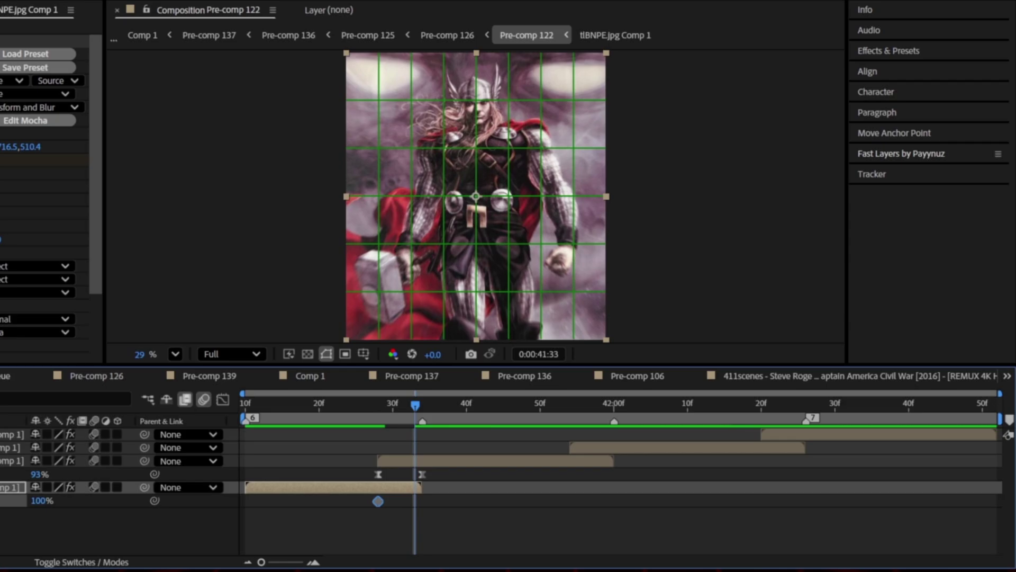
pyautogui.click(12, 500)
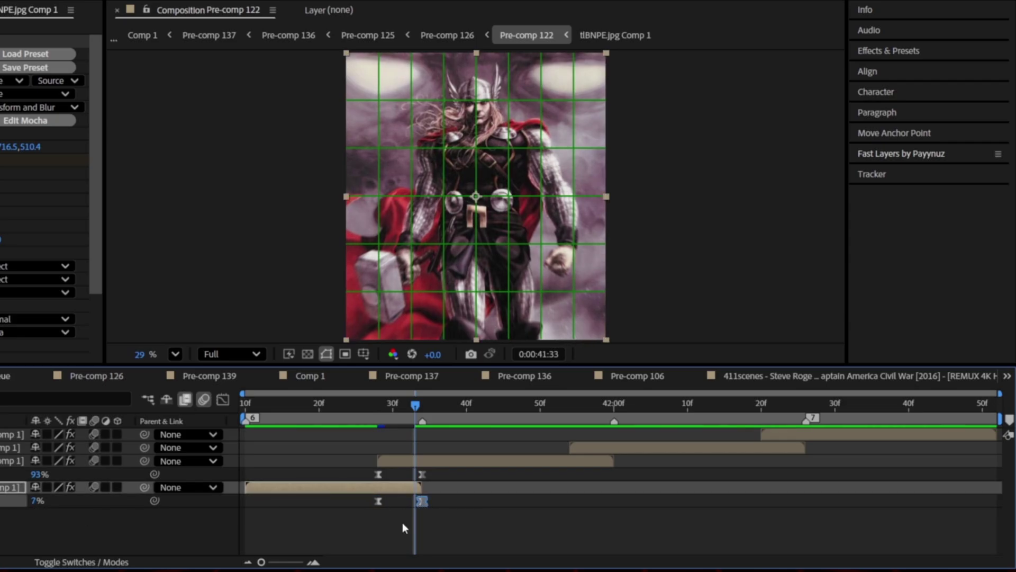
pyautogui.press('u')
pyautogui.press('space')
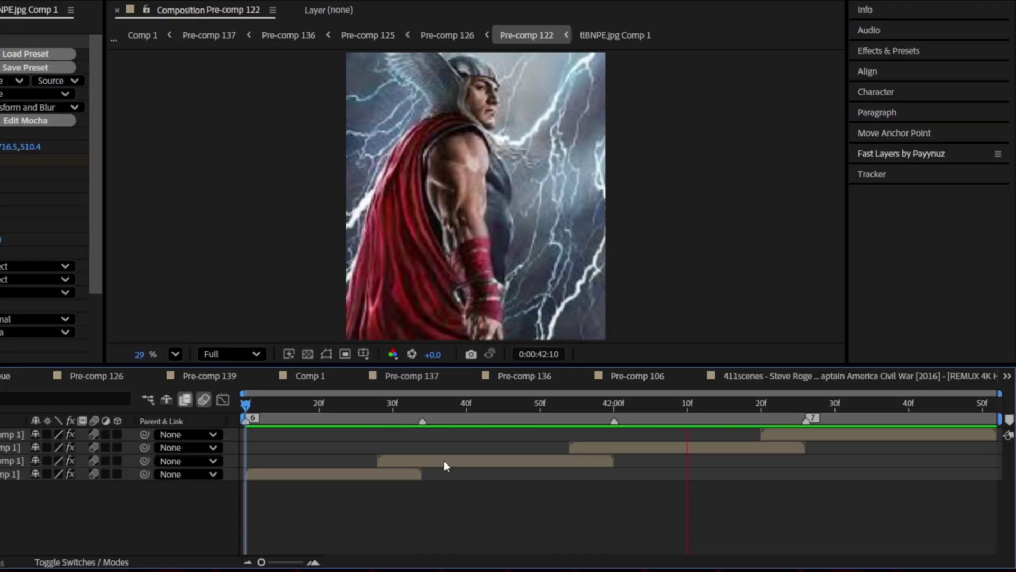
# Step: Add opacity fade keyframes to the second and third layers, starting at 0%
pyautogui.press('u')
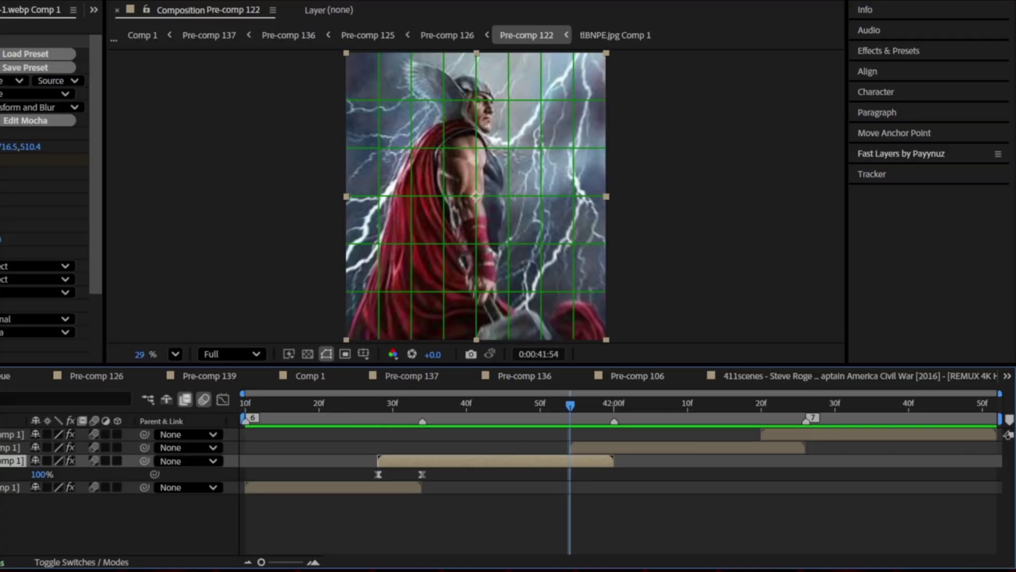
pyautogui.hotkey('alt', 'shift', 't')
pyautogui.press('pagedown')
pyautogui.press('pagedown')
pyautogui.press('pagedown')
pyautogui.write('0')
pyautogui.press('Return')
pyautogui.press('u')
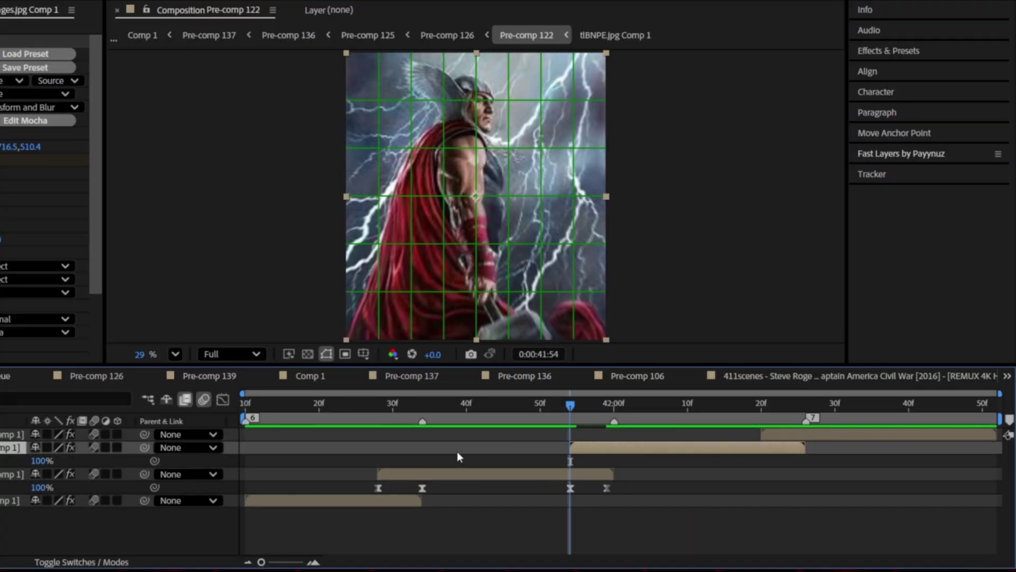
pyautogui.press('space')
pyautogui.hotkey('alt', 'shift', 't')
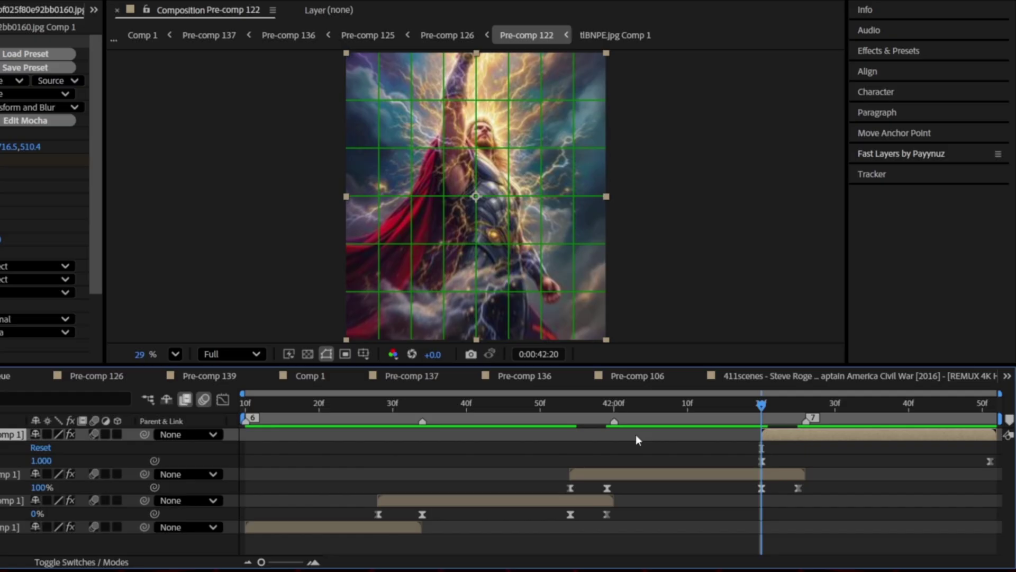
pyautogui.click(48, 447)
pyautogui.write('0')
pyautogui.press('Return')
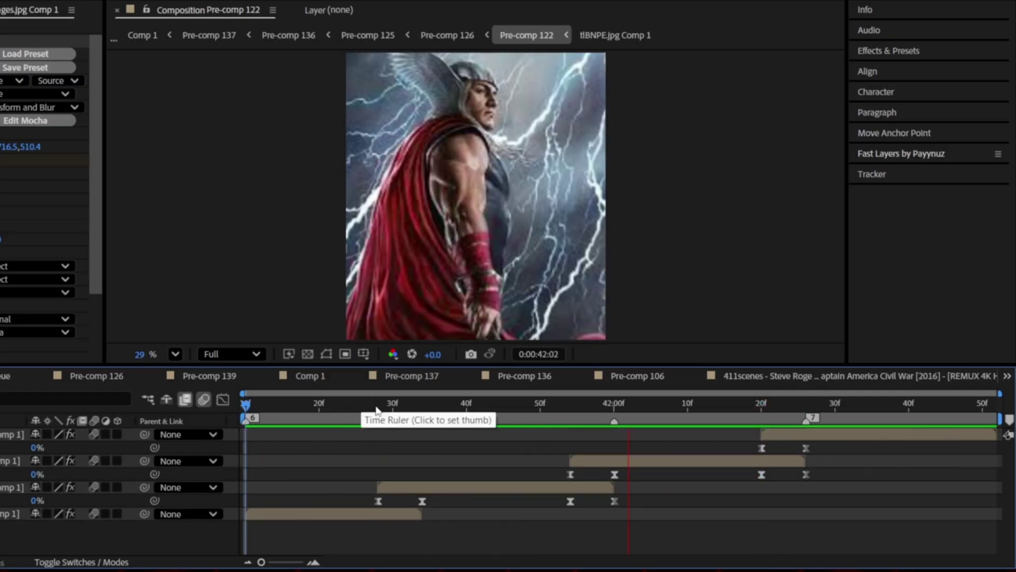
# Step: Save the project, collapse layer properties and return to the composition start
pyautogui.hotkey('ctrl', 's')
pyautogui.click(330, 505)
pyautogui.press('u')
pyautogui.press('Home')
pyautogui.click(332, 476)
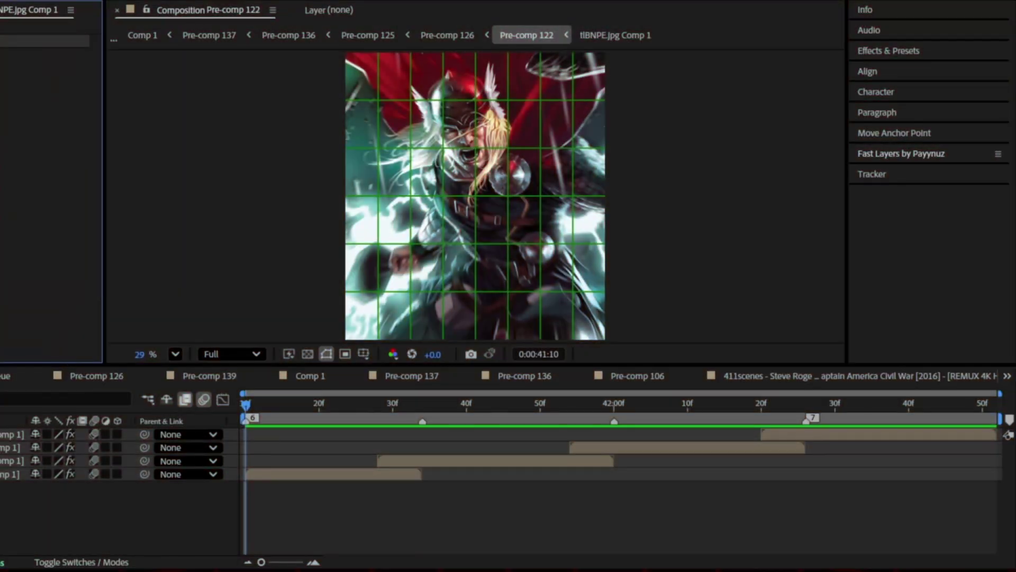
# Step: Nest all four Thor layers into Pre-comp 140, moving all attributes
pyautogui.hotkey('ctrl', 'a')
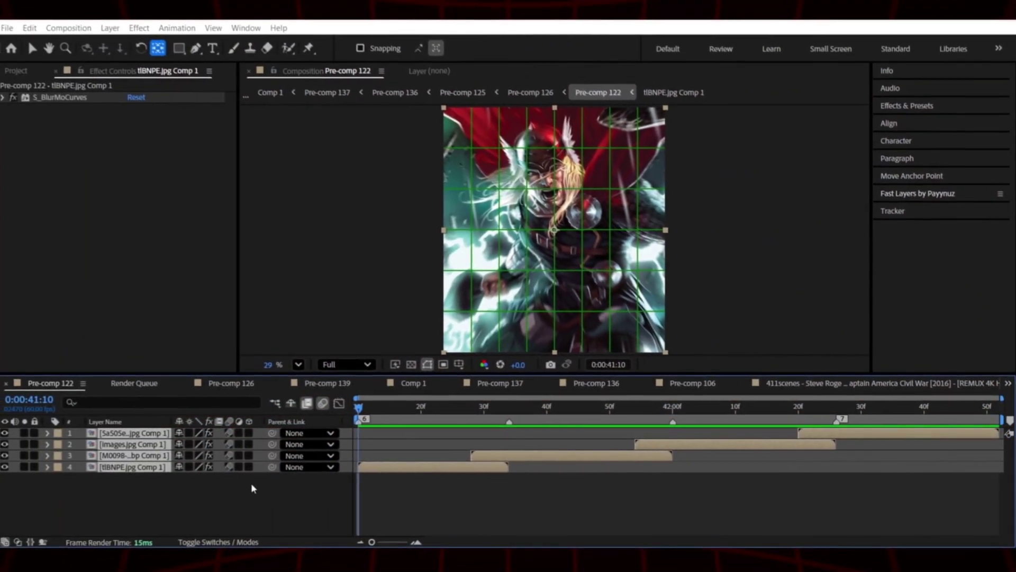
pyautogui.hotkey('ctrl', 'shift', 'c')
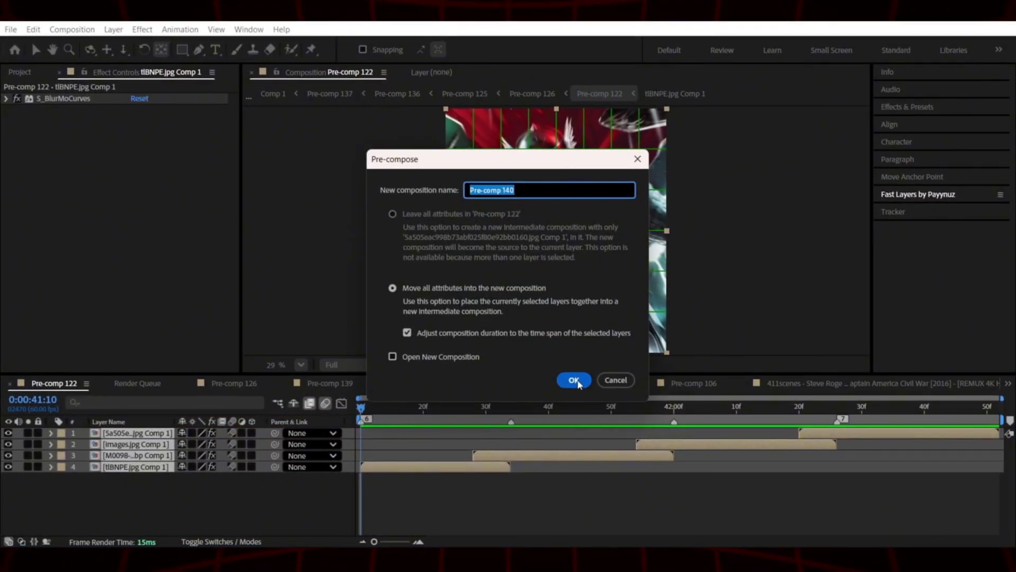
pyautogui.click(574, 380)
pyautogui.press('space')
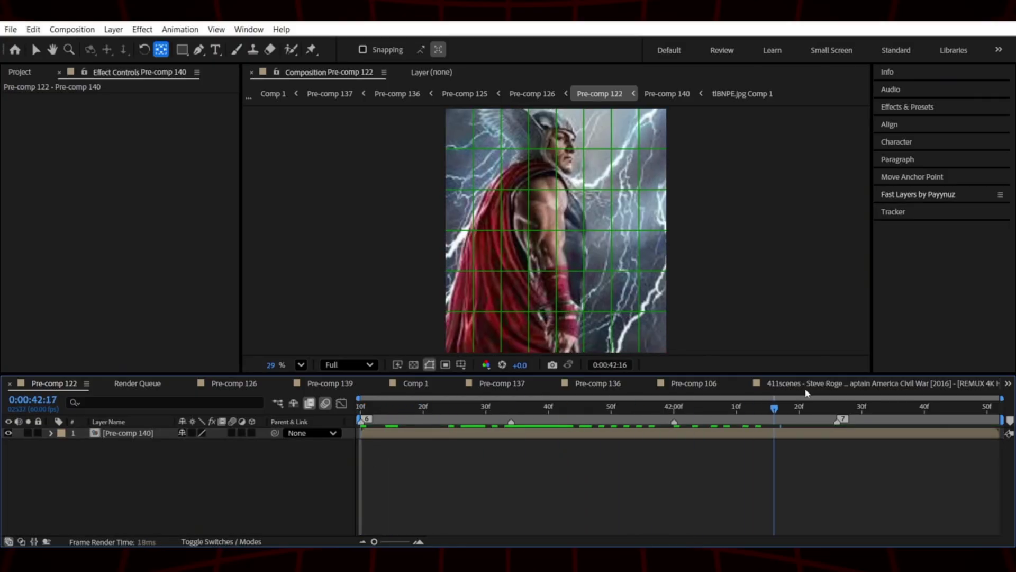
pyautogui.moveTo(774, 406); pyautogui.dragTo(203, 392)
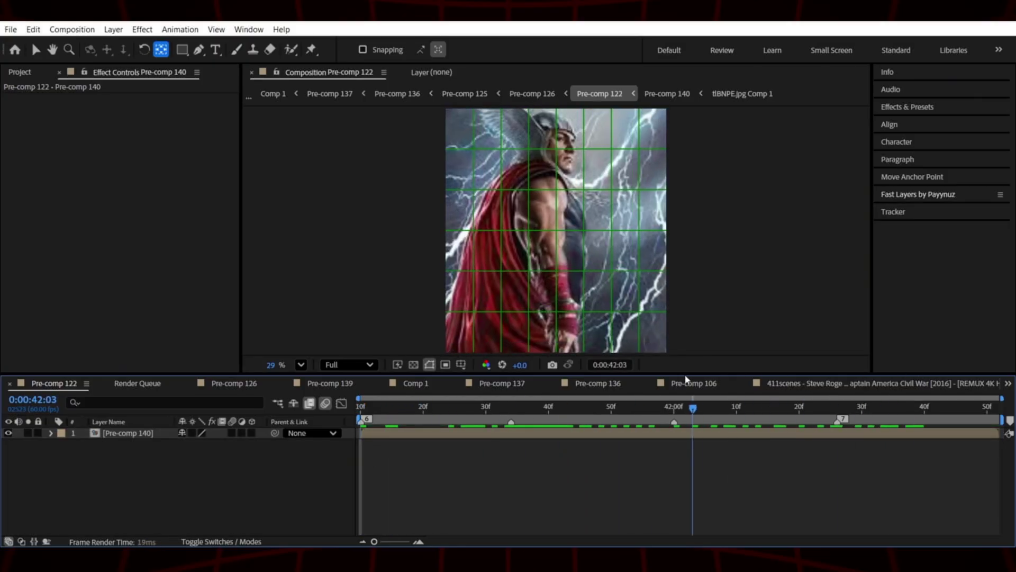
pyautogui.click(135, 432)
# Step: Apply CC Radial Blur to Pre-comp 140 with Scratch type, amount 4.5, and save
pyautogui.hotkey('ctrl', 'space')
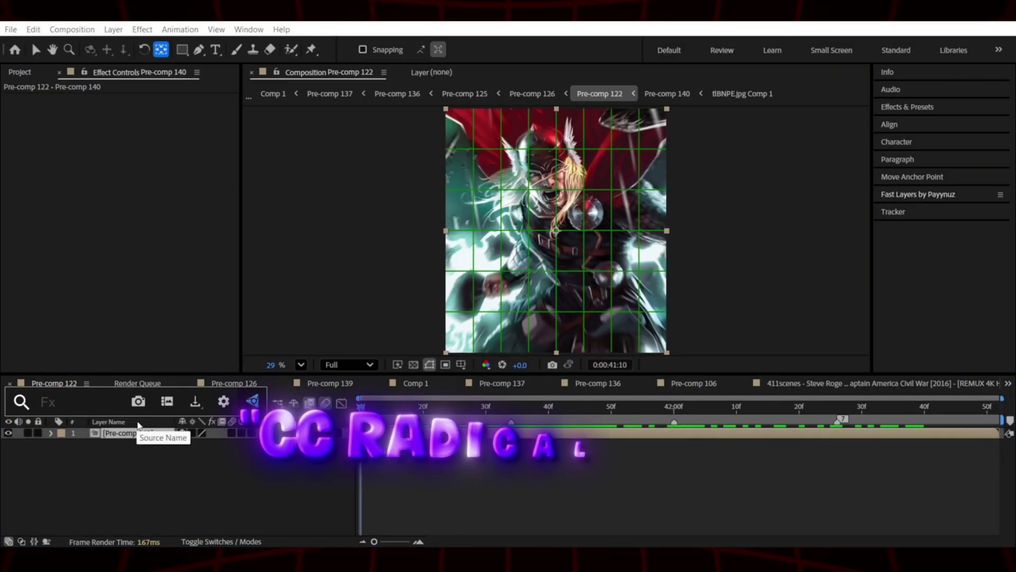
pyautogui.write('cc ra')
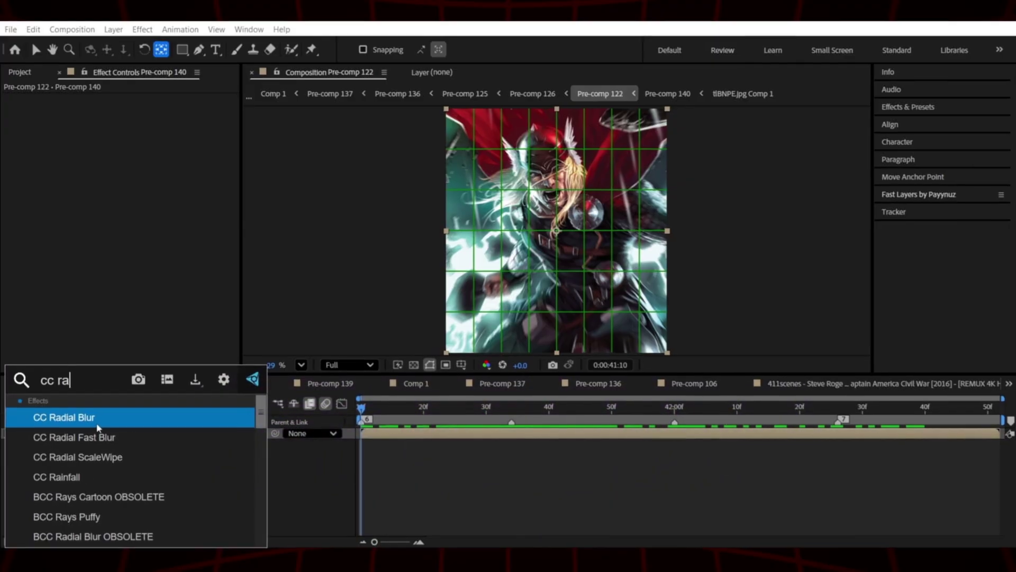
pyautogui.click(138, 418)
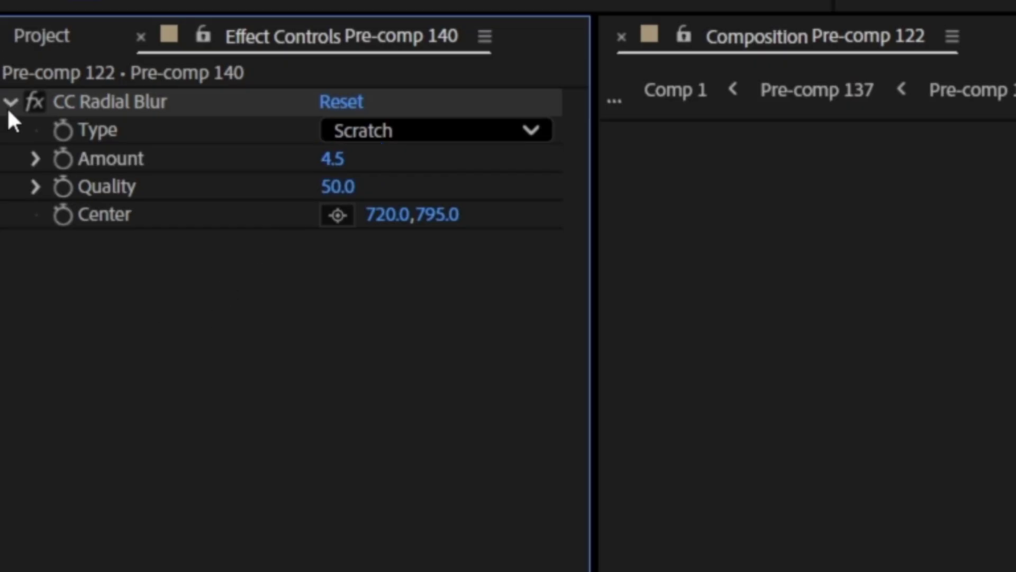
pyautogui.hotkey('ctrl', 's')
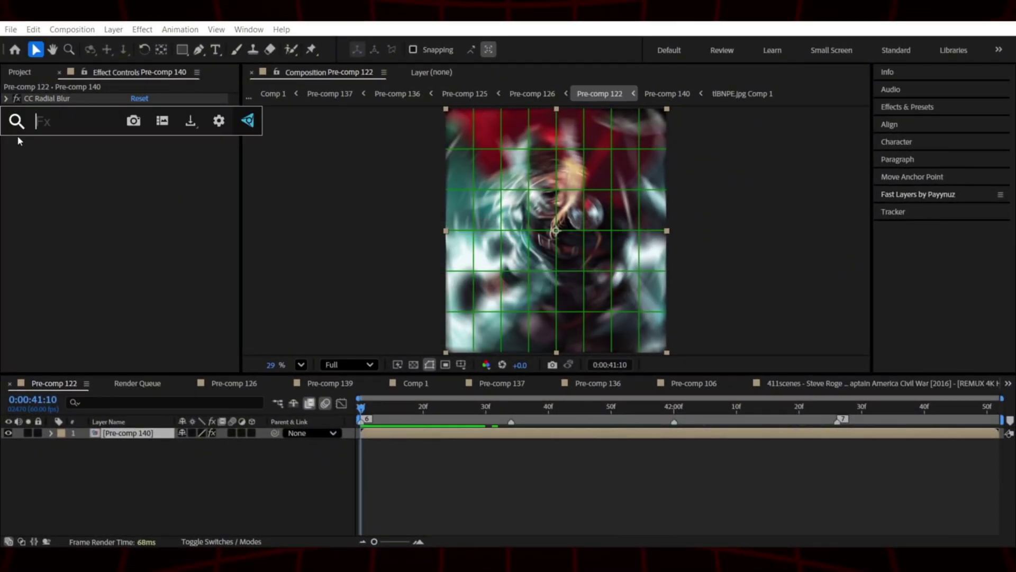
pyautogui.write('free')
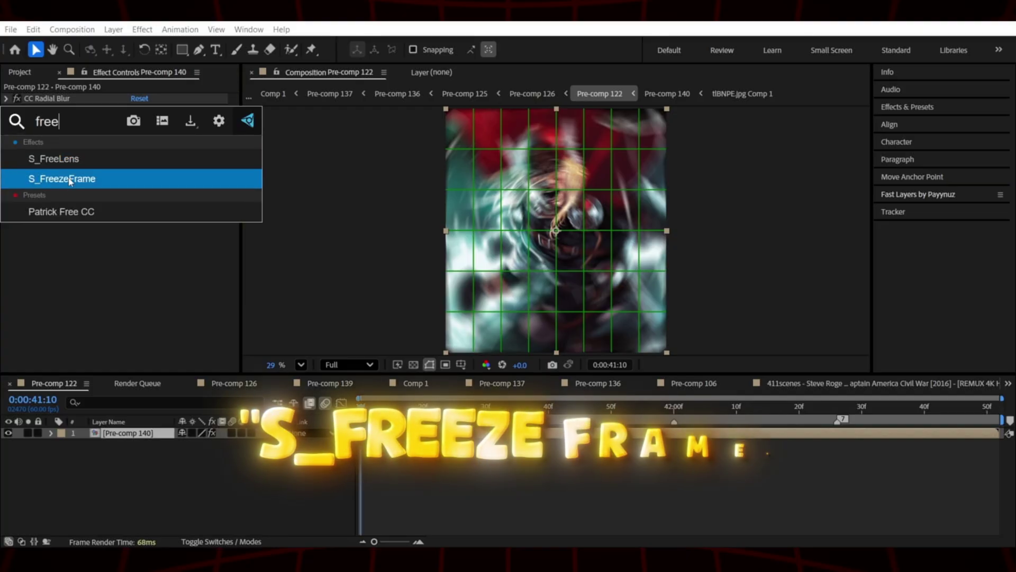
# Step: Apply S_FreezeFrame to Pre-comp 140 with Freeze Frames 4.5, then collapse it
pyautogui.click(87, 179)
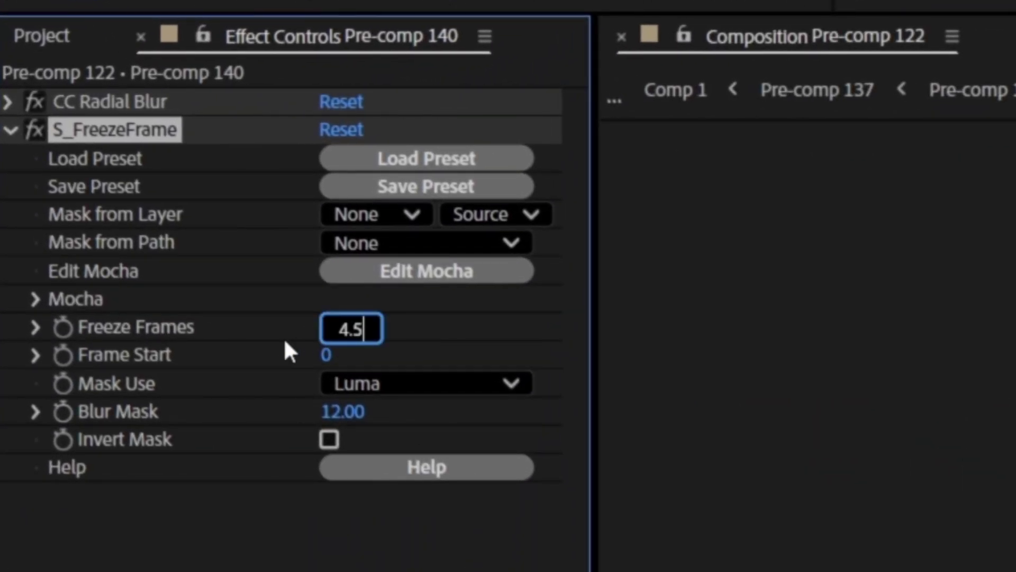
pyautogui.click(9, 130)
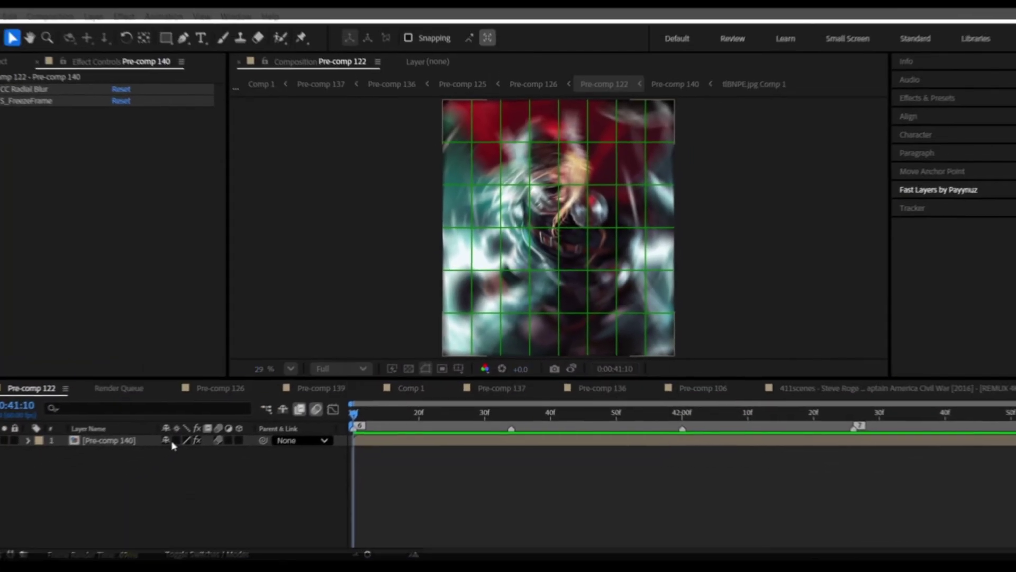
# Step: Add a new black solid carrying CC Jaws with 0% Height and 75% Completion
pyautogui.hotkey('ctrl', 'y')
pyautogui.click(595, 410)
pyautogui.hotkey('ctrl', 'space')
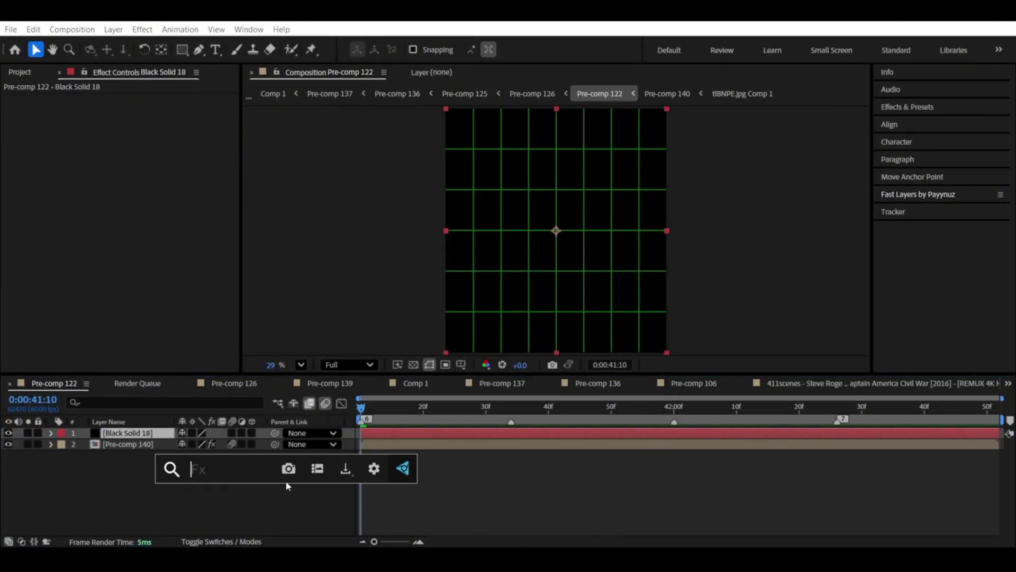
pyautogui.write('cc')
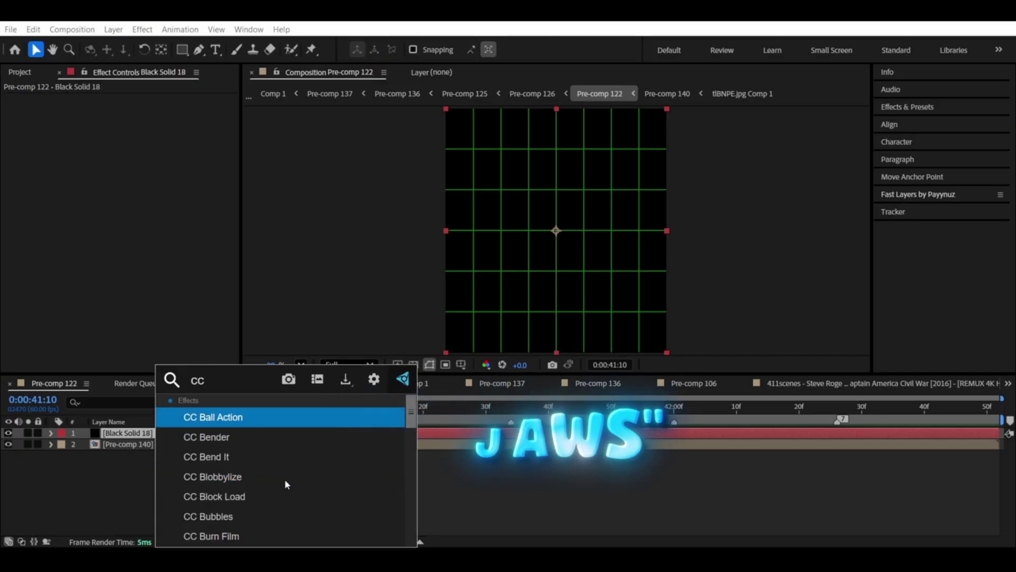
pyautogui.write(' ja')
pyautogui.click(229, 419)
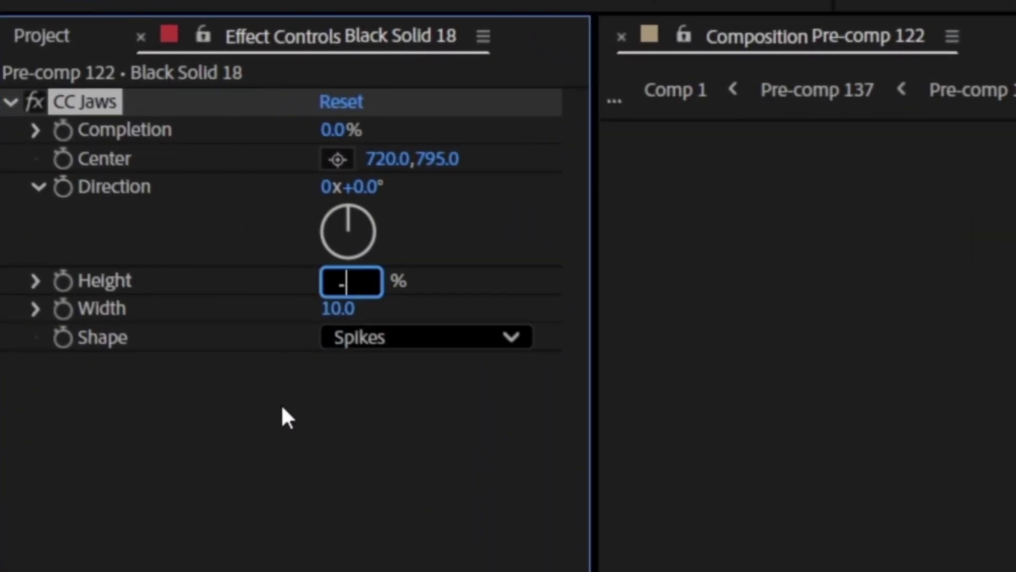
pyautogui.click(307, 438)
pyautogui.click(333, 136)
pyautogui.write('7')
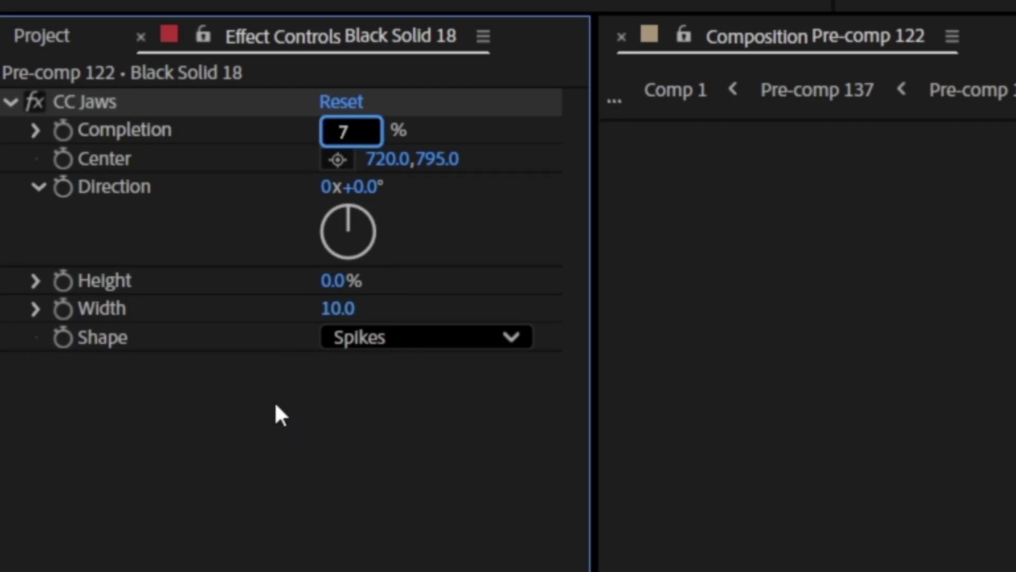
pyautogui.write('5')
pyautogui.press('Return')
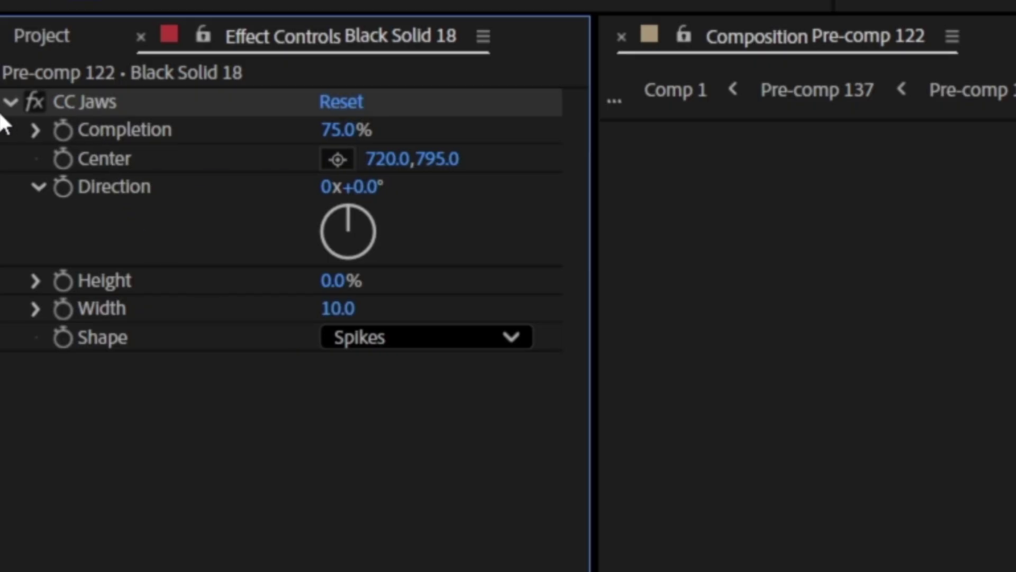
# Step: Set Black Solid 18's opacity to 70%
pyautogui.click(10, 102)
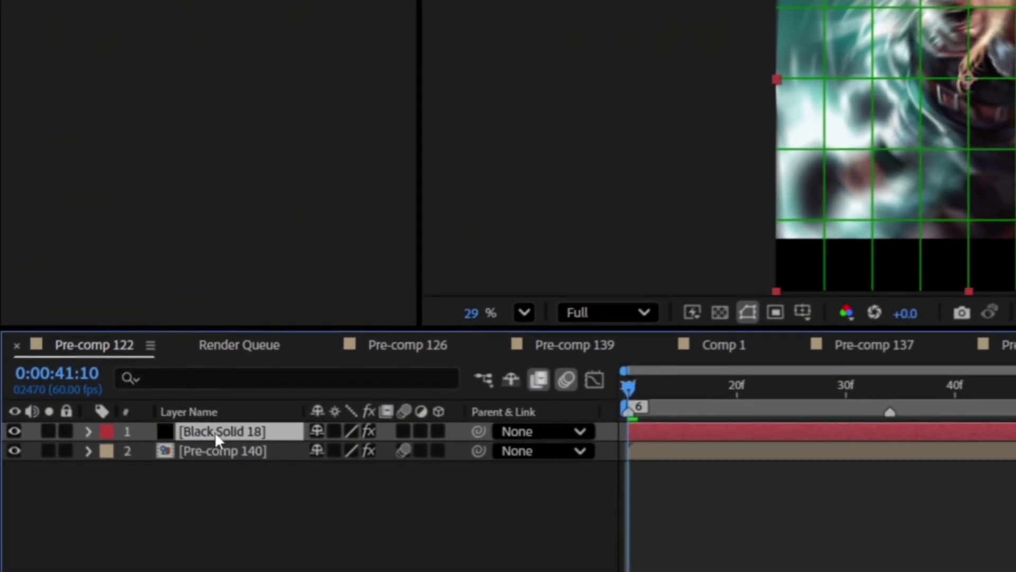
pyautogui.press('t')
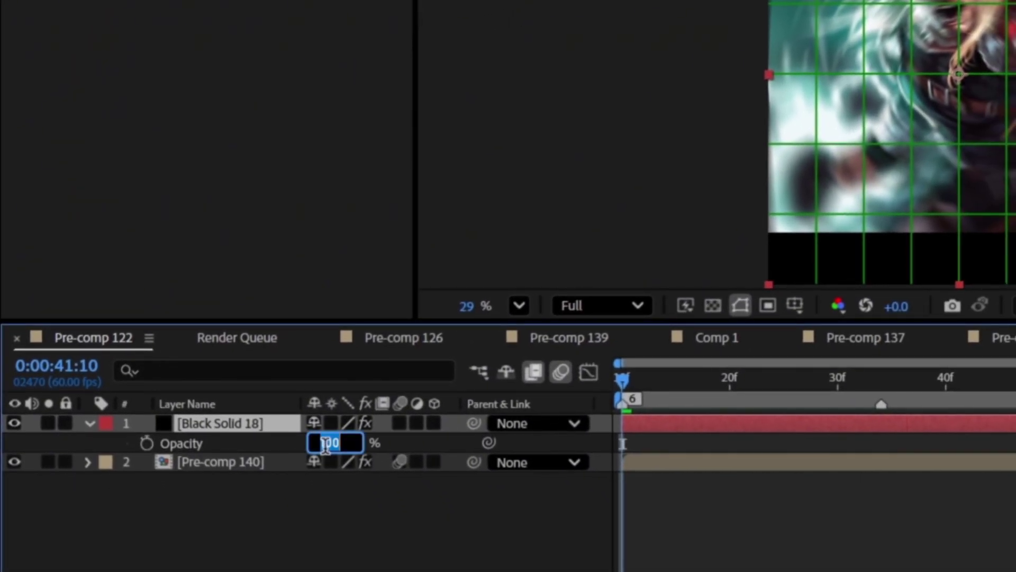
pyautogui.write('70')
pyautogui.click(254, 567)
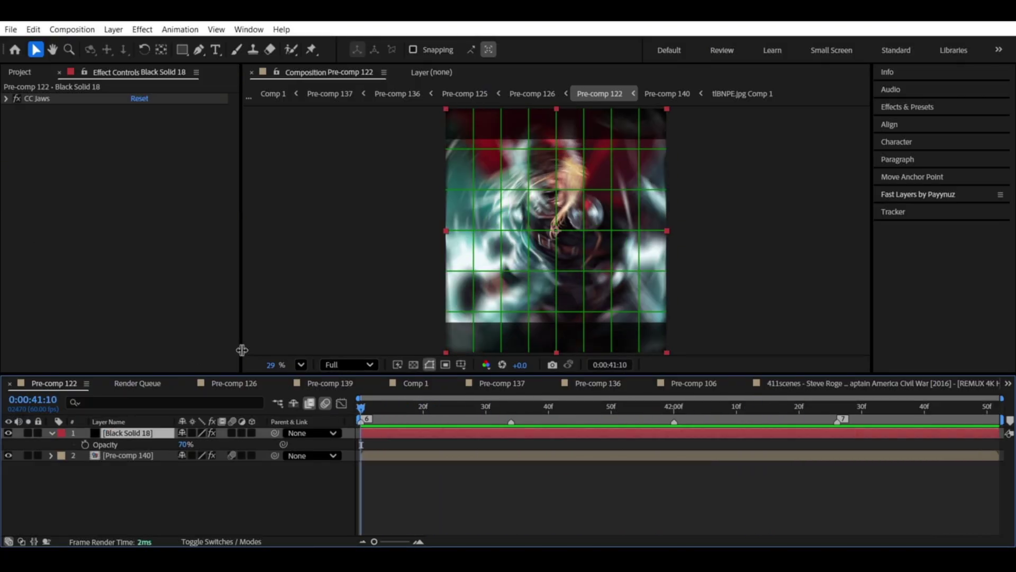
# Step: Keyframe CC Jaws Completion at 100% and 75%, checking the bars at frame 34
pyautogui.click(6, 98)
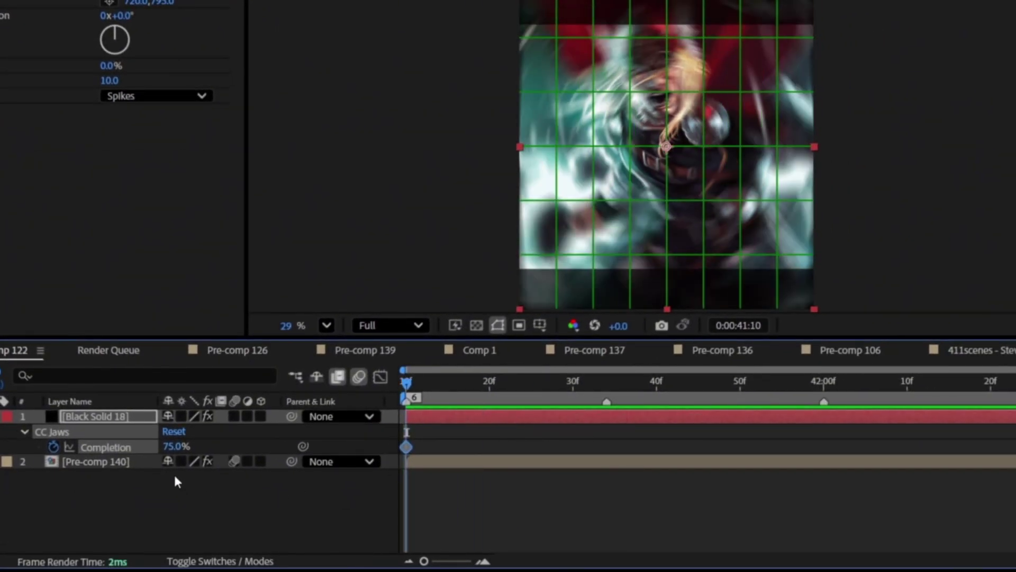
pyautogui.moveTo(175, 447); pyautogui.dragTo(215, 446)
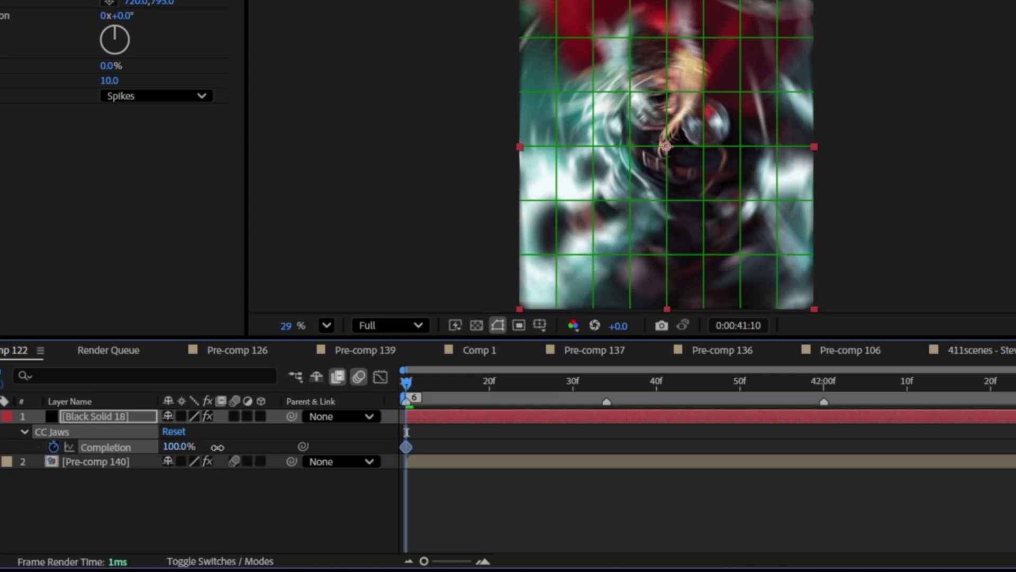
pyautogui.moveTo(406, 382); pyautogui.dragTo(606, 413)
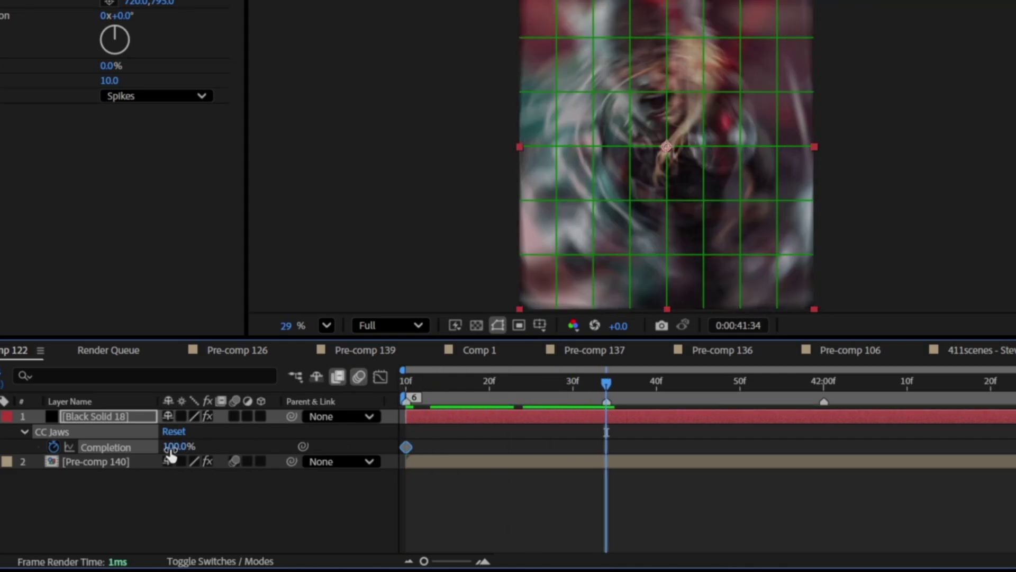
pyautogui.write('75')
pyautogui.press('Return')
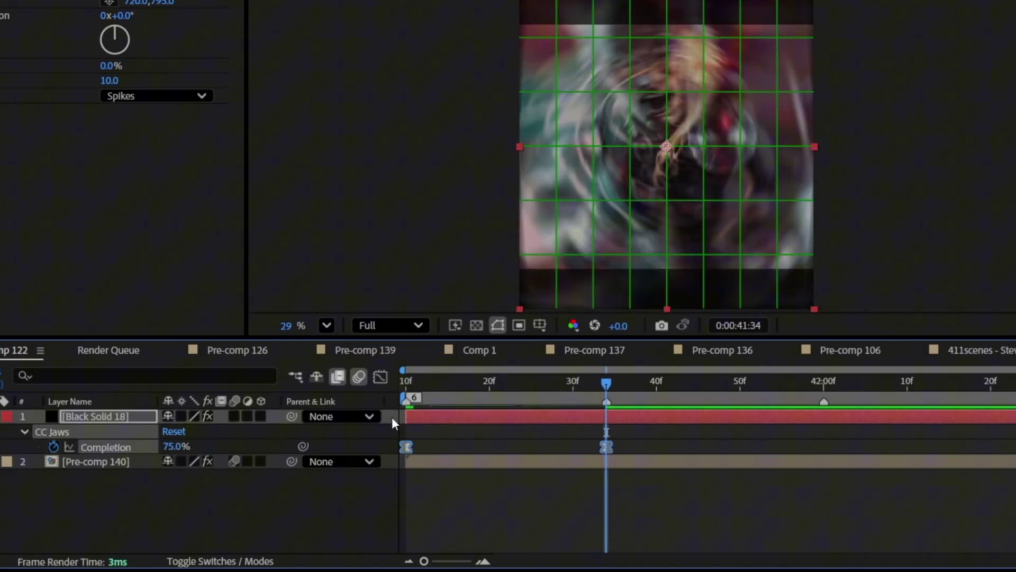
pyautogui.press('j')
# Step: Lengthen the first keyframe's speed influence and shift the second Completion keyframe later
pyautogui.click(380, 375)
pyautogui.rightClick(437, 450)
pyautogui.click(468, 315)
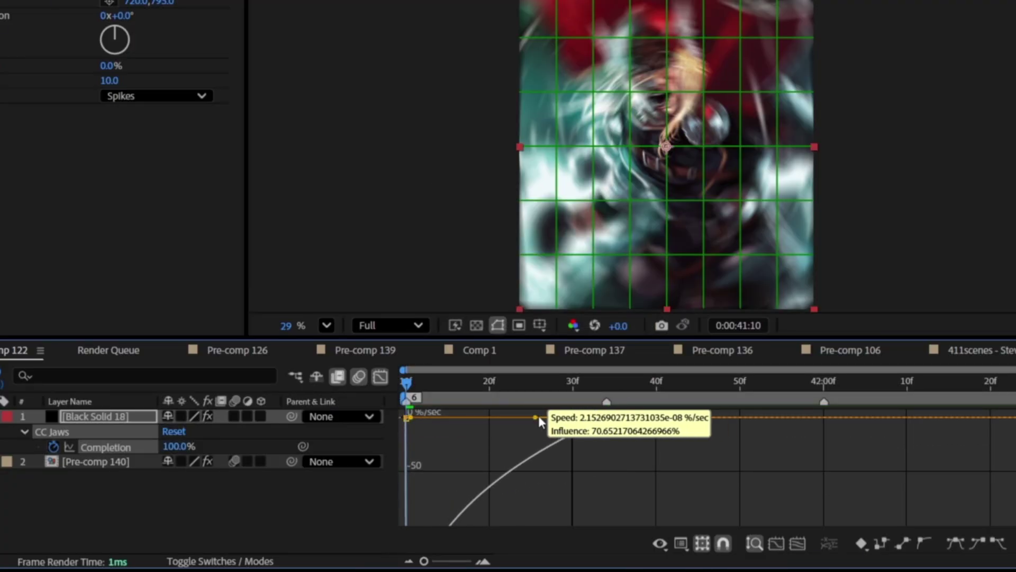
pyautogui.moveTo(539, 415); pyautogui.dragTo(601, 415)
pyautogui.press('space')
pyautogui.hotkey('shift', 'F3')
pyautogui.press('space')
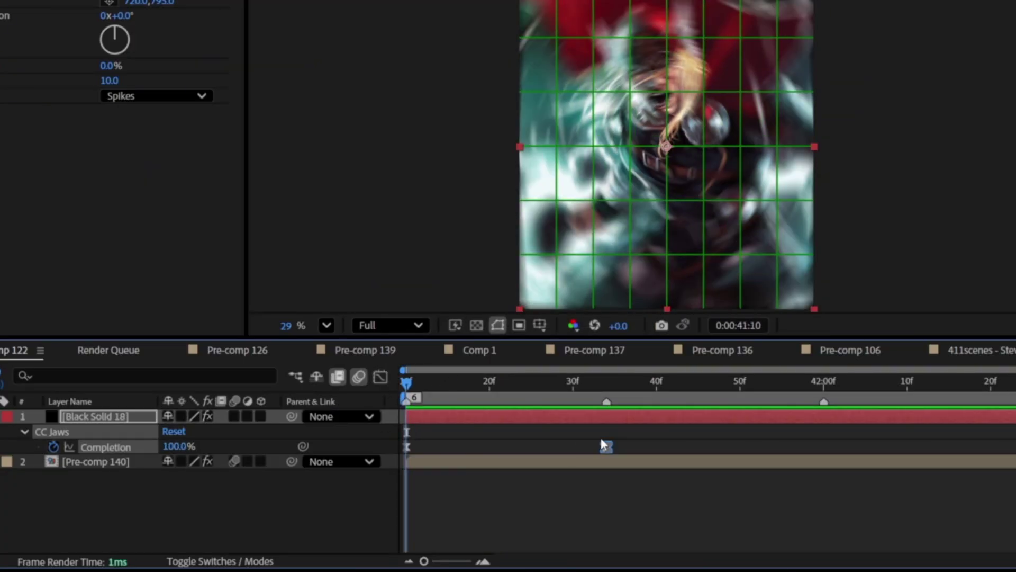
pyautogui.moveTo(681, 448); pyautogui.dragTo(697, 446)
pyautogui.press('space')
# Step: Soften the easing further and apply Easy Ease to the keyframe at 42:13
pyautogui.hotkey('shift', 'F3')
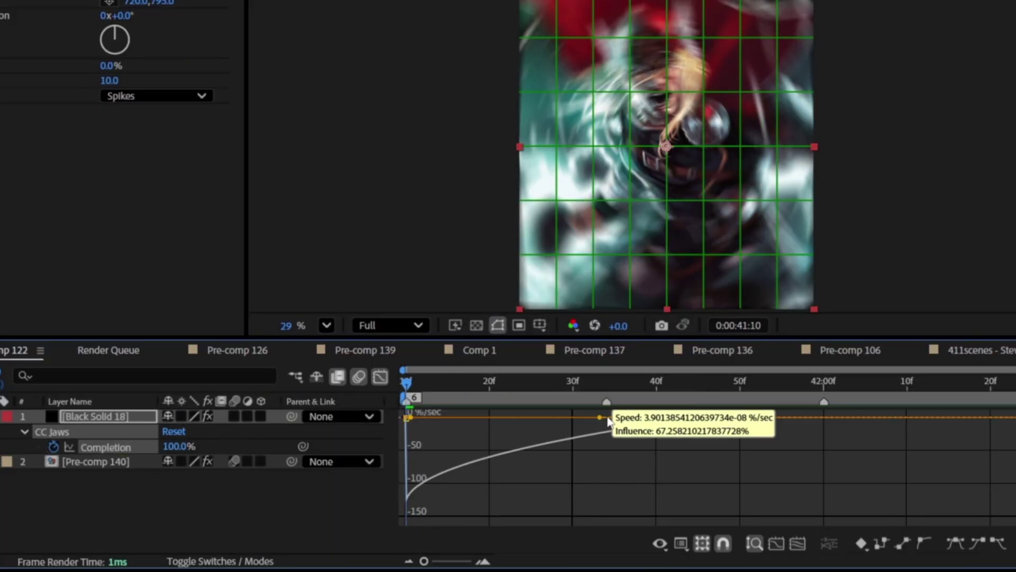
pyautogui.moveTo(612, 417); pyautogui.dragTo(696, 414)
pyautogui.press('space')
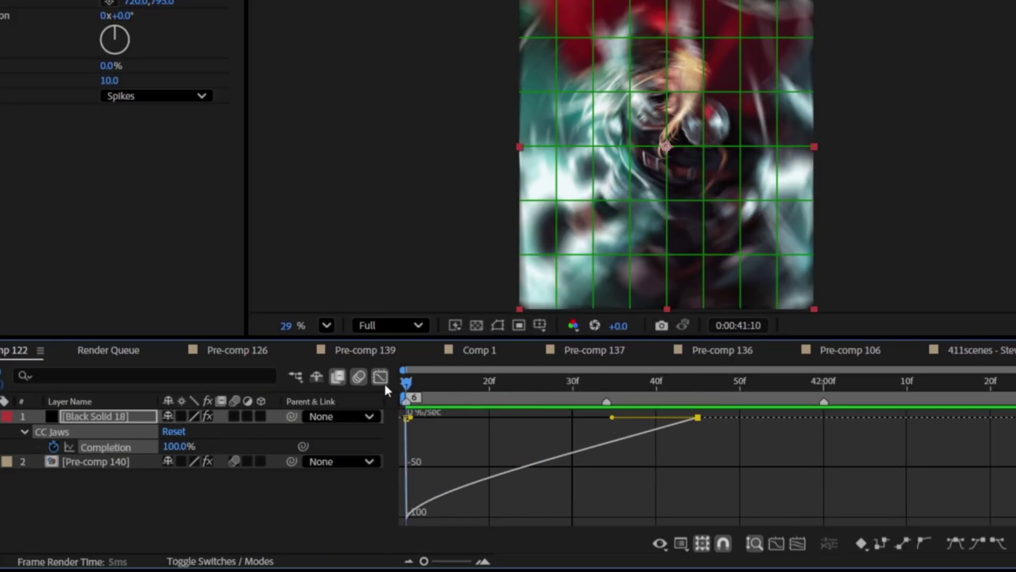
pyautogui.hotkey('shift', 'F3')
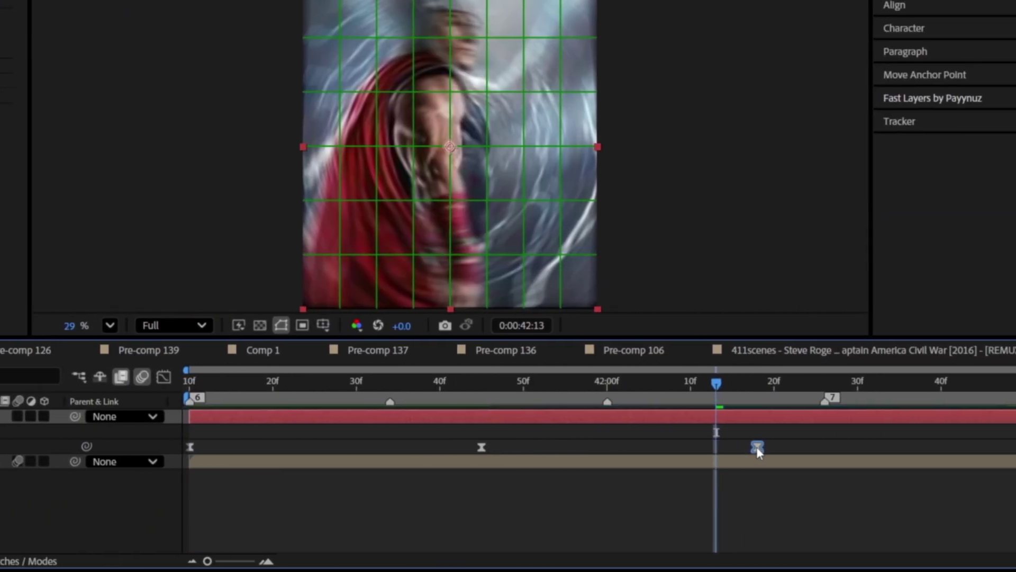
pyautogui.rightClick(715, 447)
pyautogui.click(465, 252)
pyautogui.press('space')
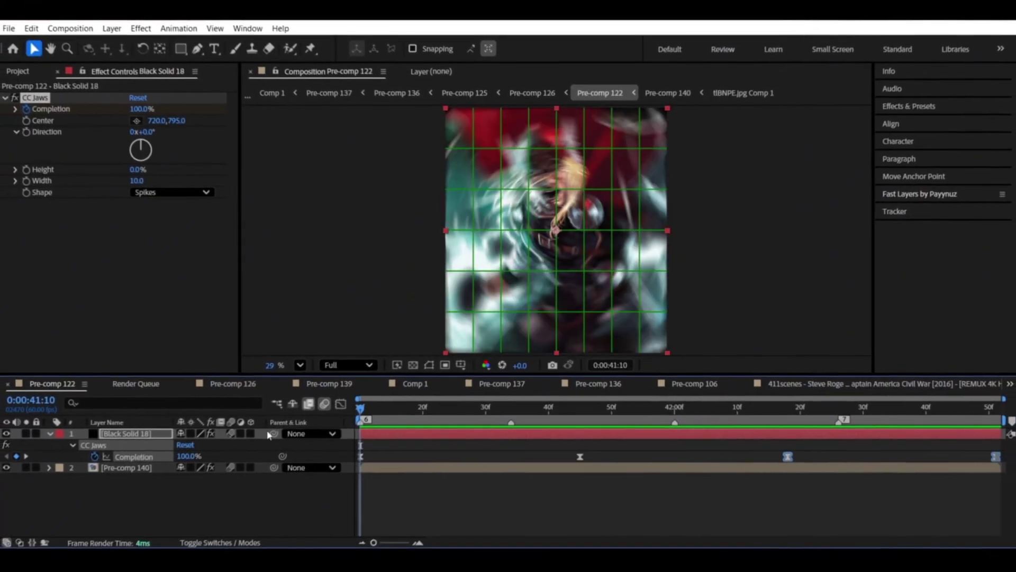
# Step: Collapse Black Solid 18, save, preview Pre-comp 122, and turn the grid back on
pyautogui.click(51, 432)
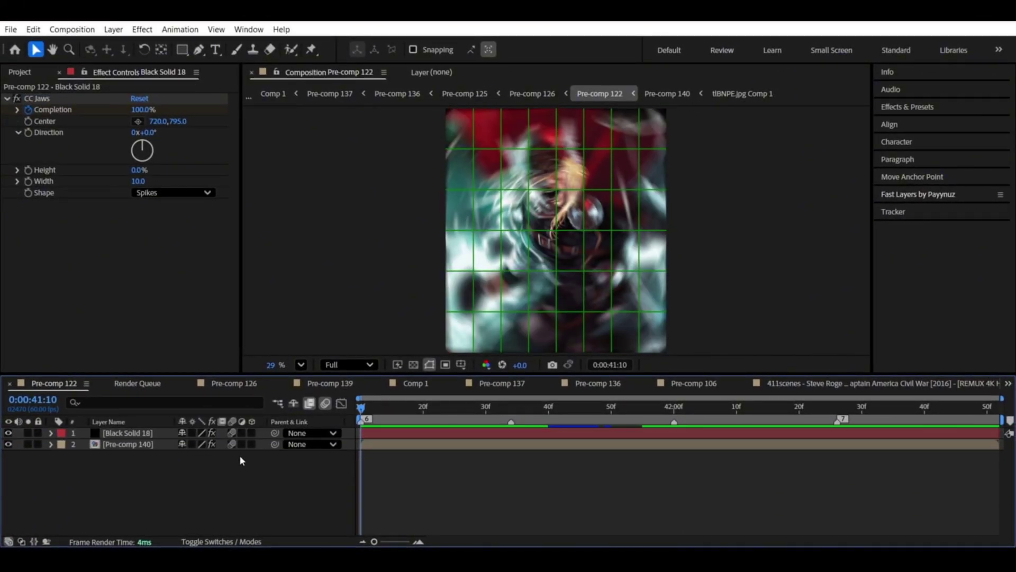
pyautogui.hotkey('ctrl', 's')
pyautogui.press('space')
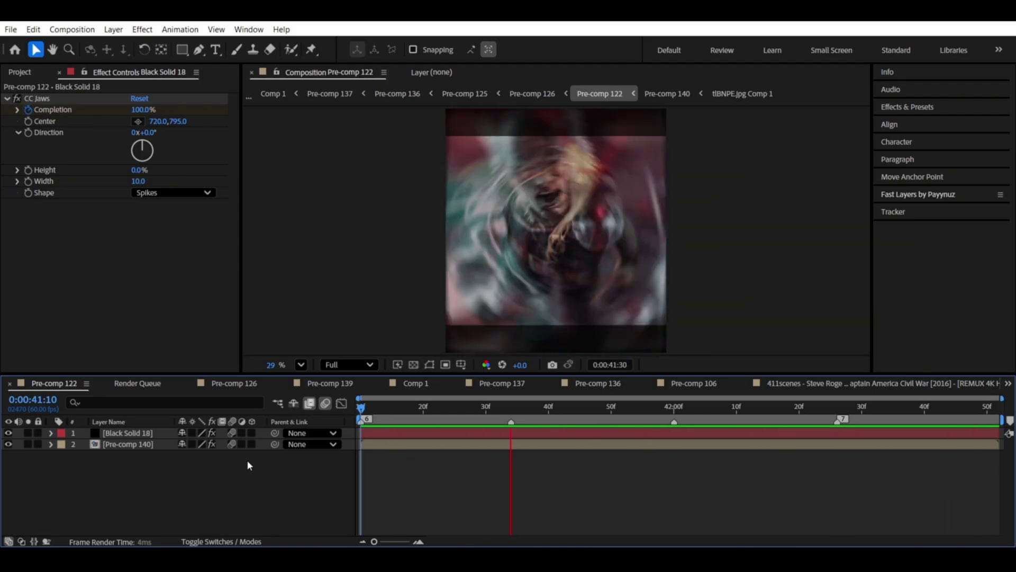
pyautogui.press('space')
pyautogui.hotkey('ctrl', "'")
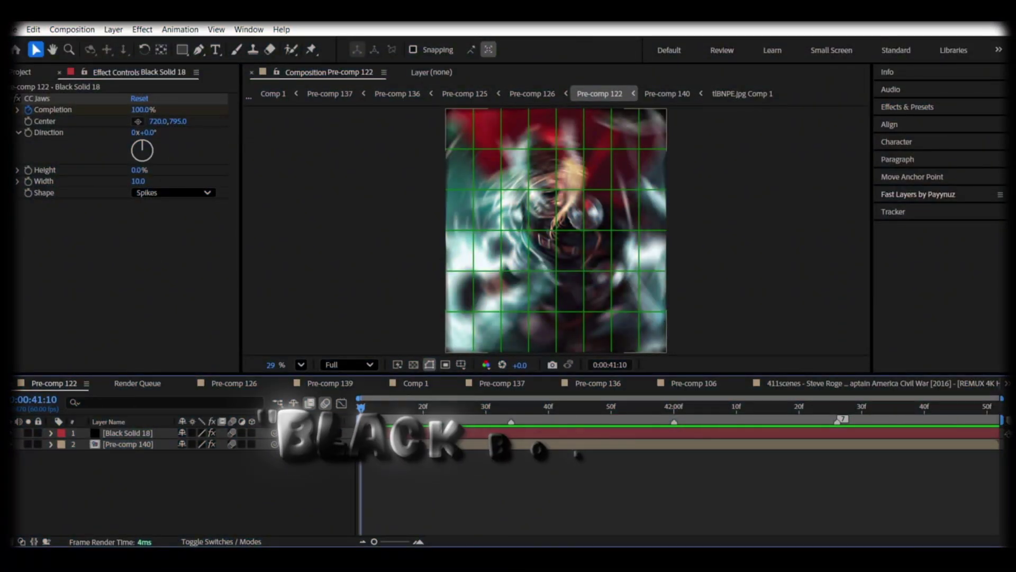
# Step: Create a new black solid and draw a rectangle mask covering most of the frame
pyautogui.hotkey('ctrl', 'y')
pyautogui.press('Return')
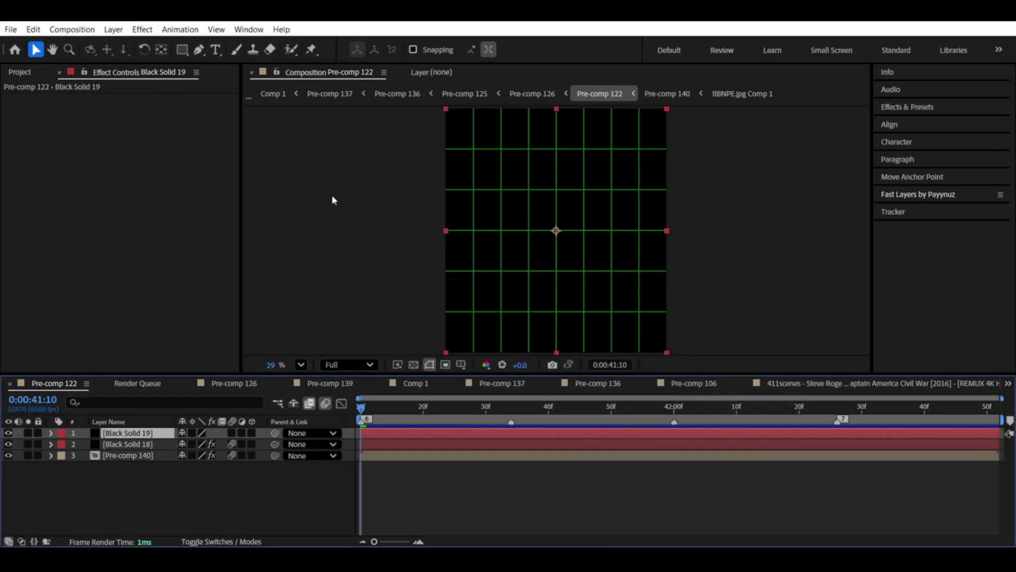
pyautogui.click(182, 49)
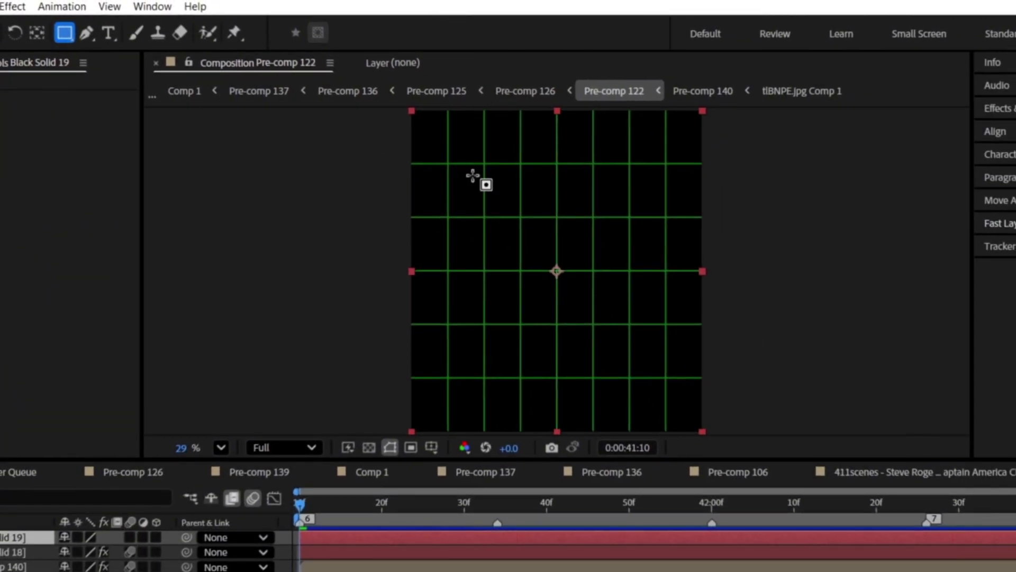
pyautogui.moveTo(422, 126); pyautogui.dragTo(670, 387)
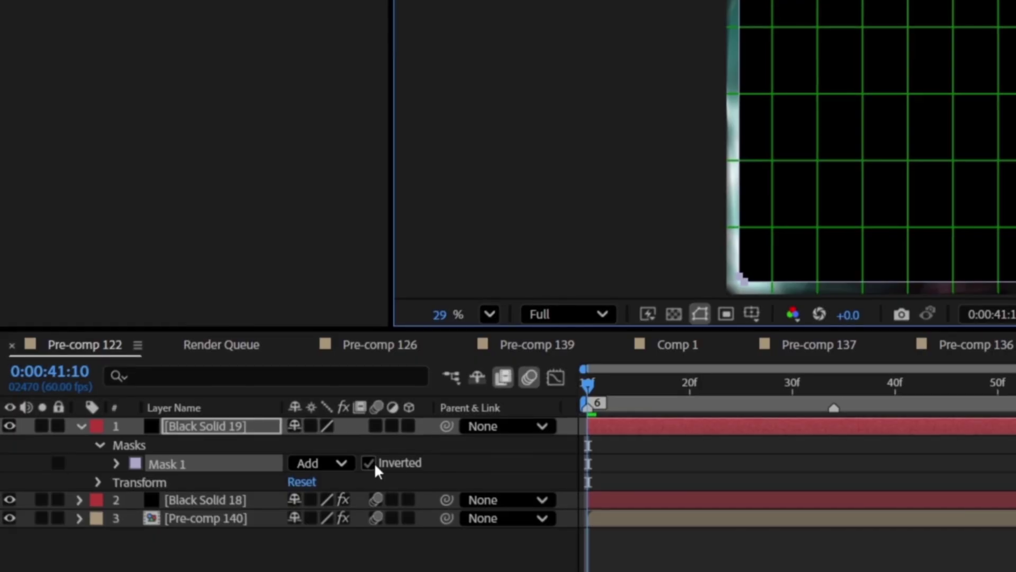
# Step: Invert the mask on Black Solid 19, show its feather, and reveal Scale on all layers
pyautogui.click(370, 463)
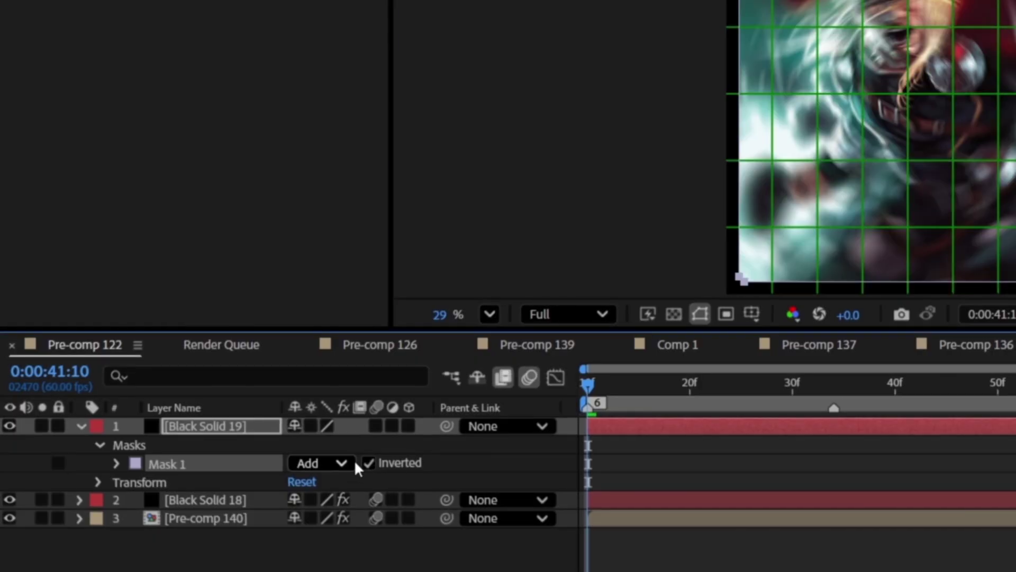
pyautogui.click(202, 429)
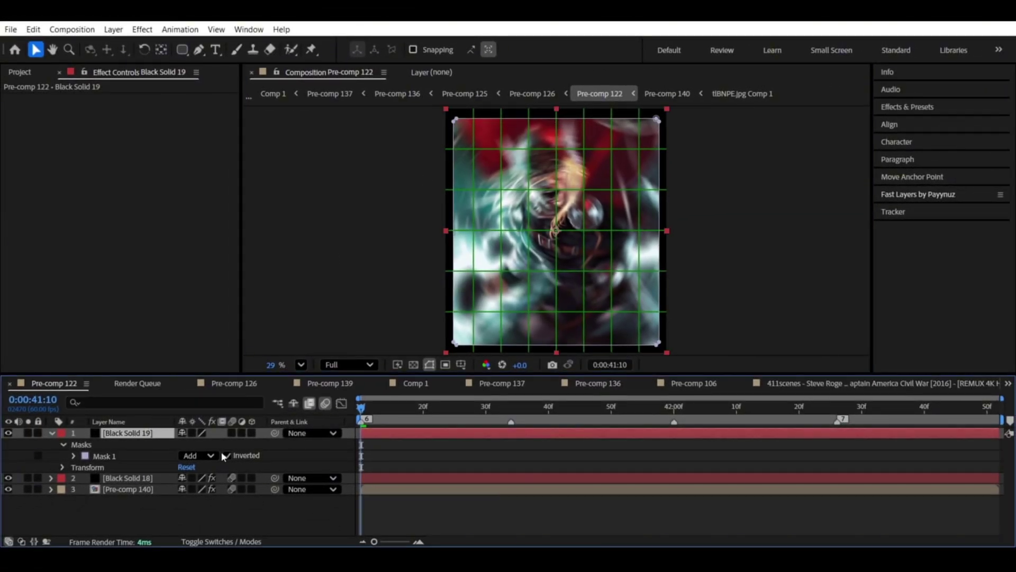
pyautogui.press('f')
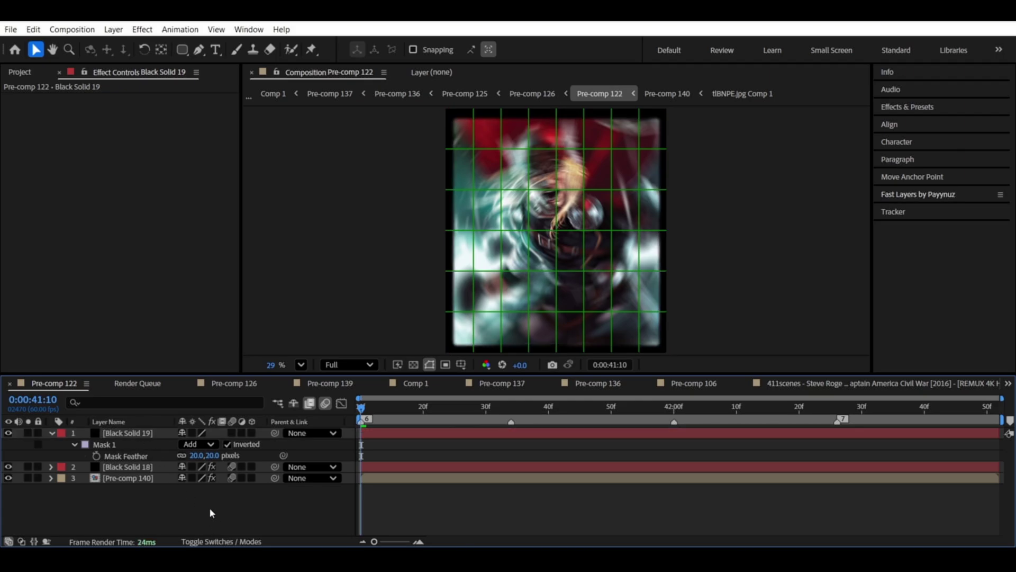
pyautogui.hotkey('ctrl', 'a')
pyautogui.press('s')
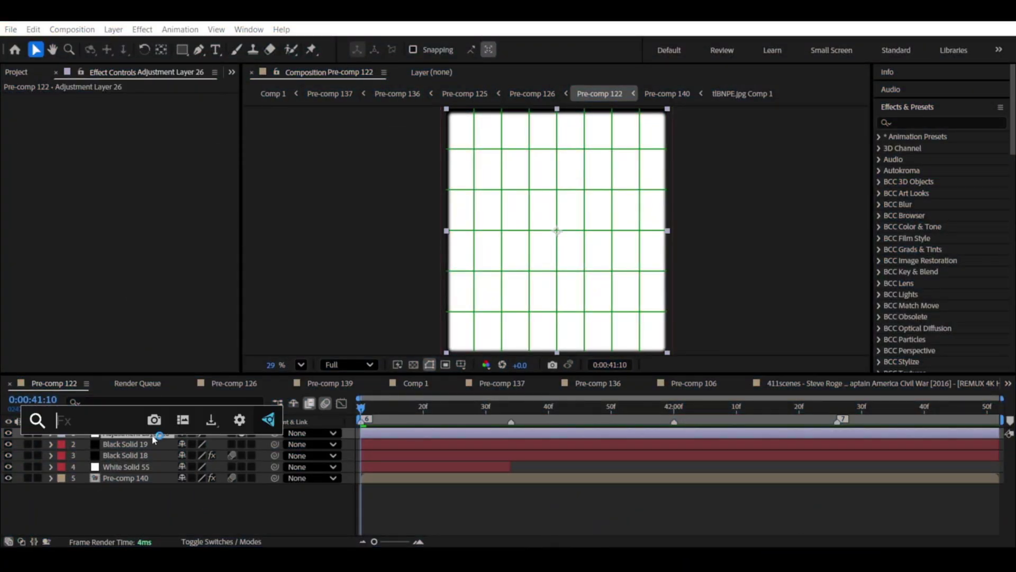
pyautogui.write('opt')
# Step: Apply Optics Compensation with Field Of View 35 and preview the warped composition
pyautogui.press('Return')
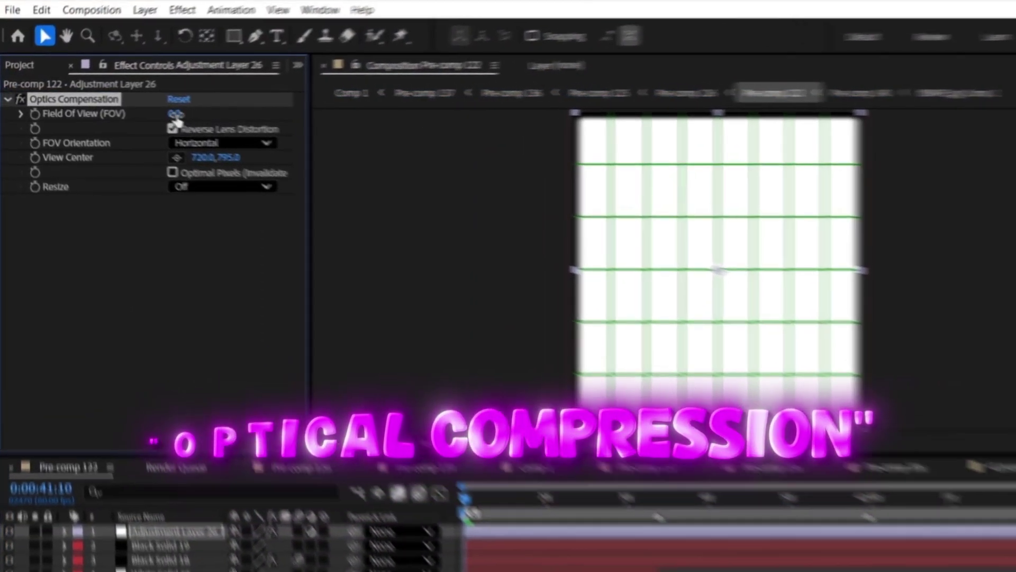
pyautogui.click(176, 115)
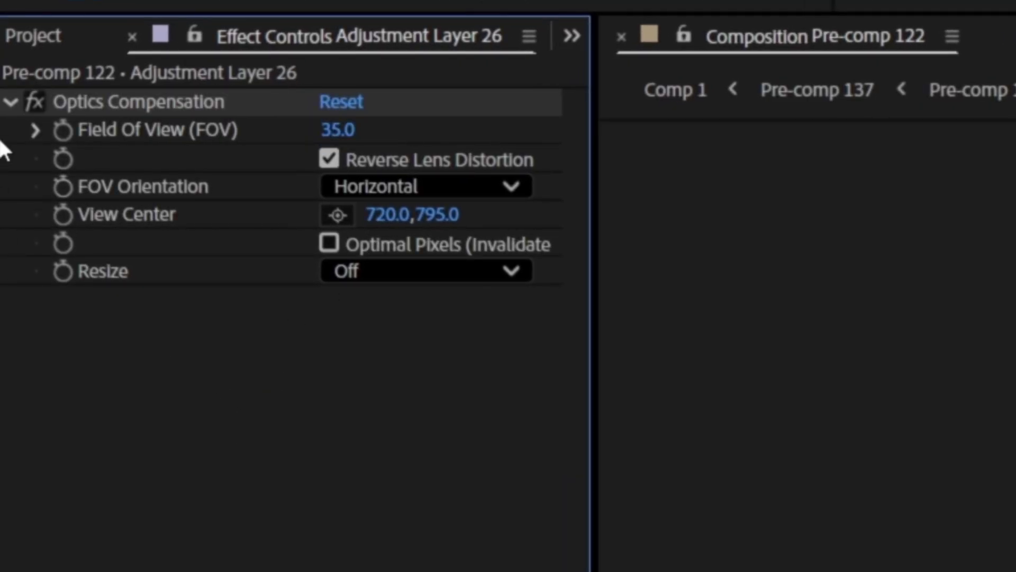
pyautogui.click(7, 99)
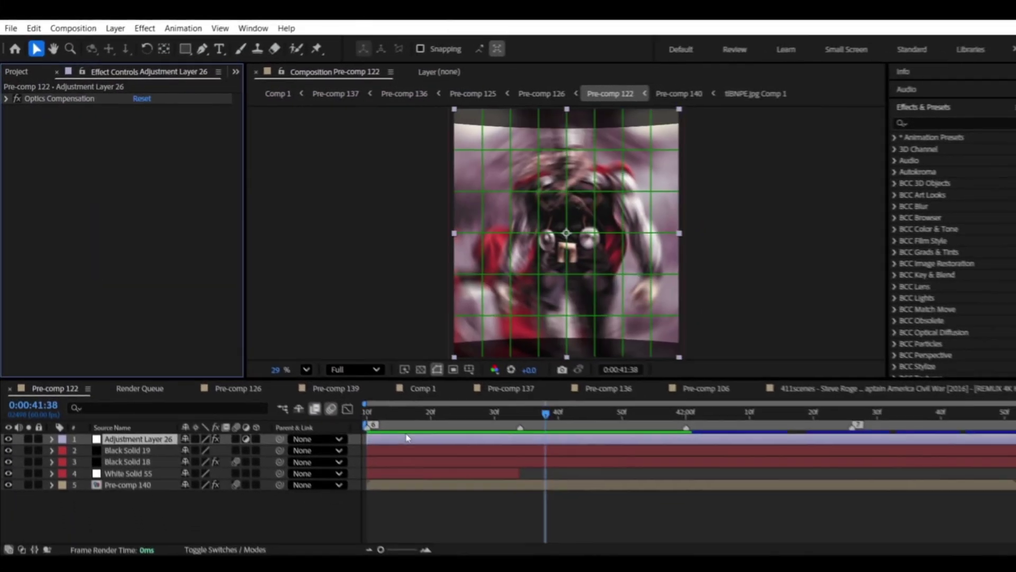
pyautogui.press('space')
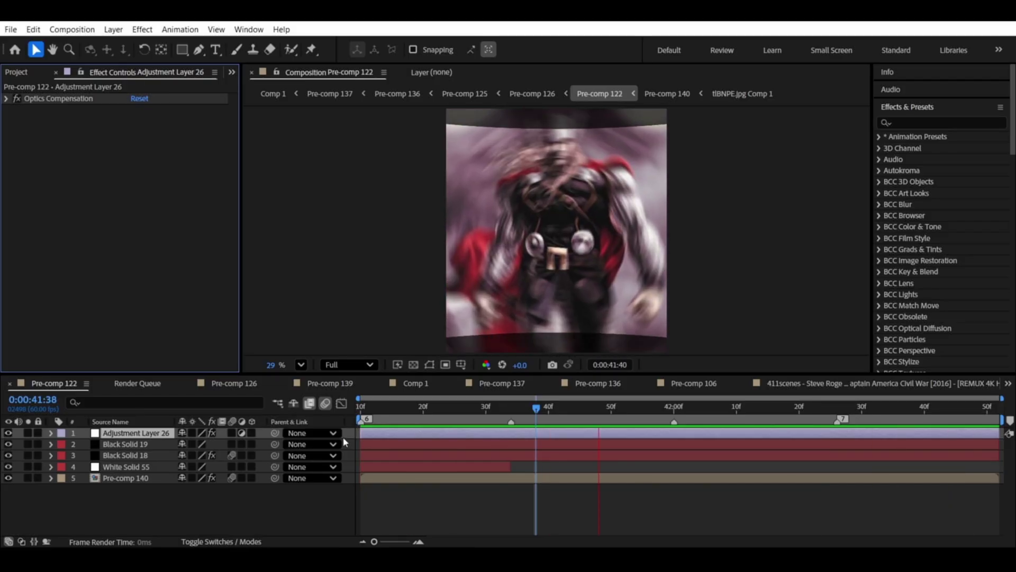
# Step: Select White Solid 55 in the timeline and duplicate it with Ctrl+D
pyautogui.click(482, 473)
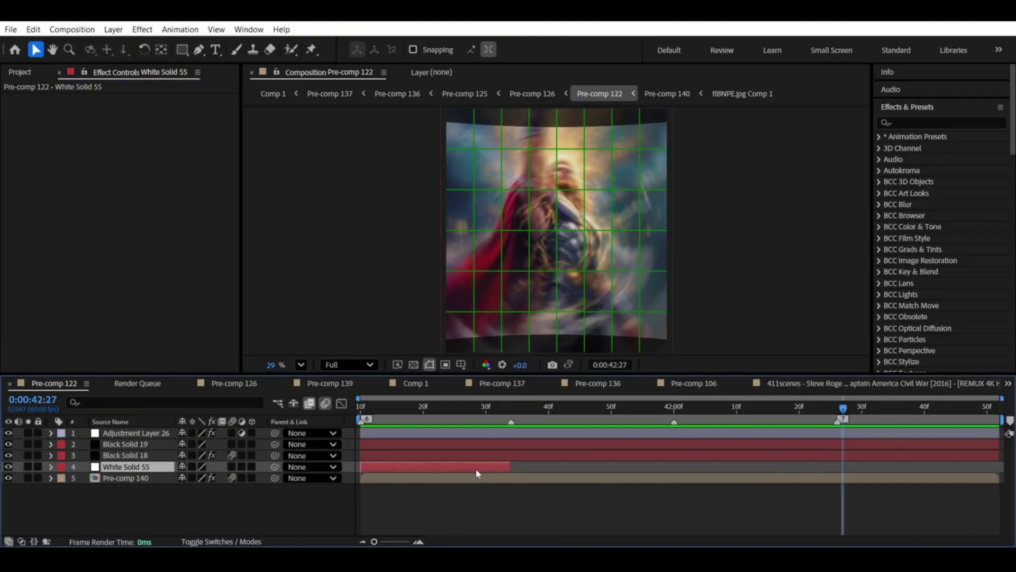
pyautogui.hotkey('ctrl', 'd')
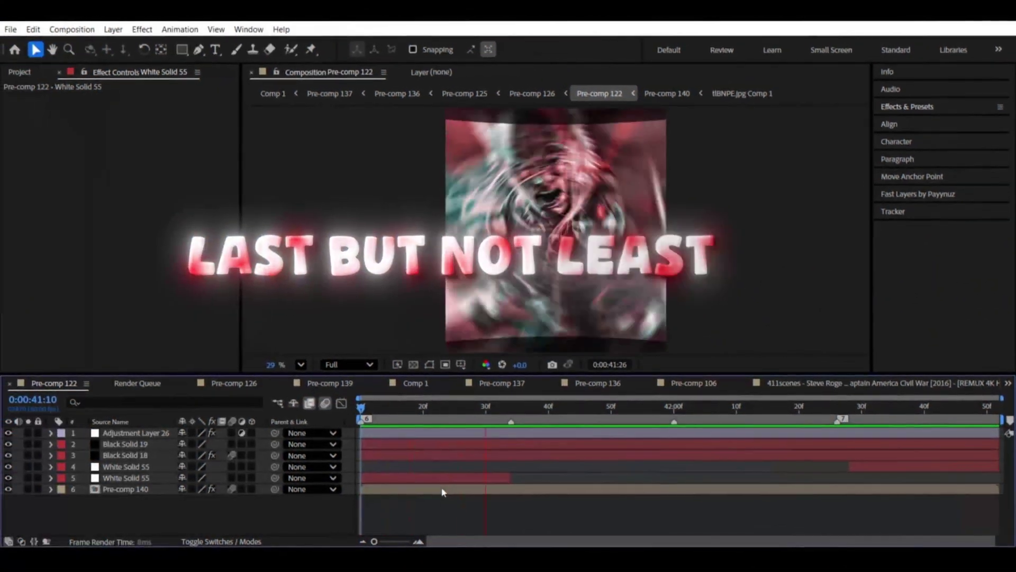